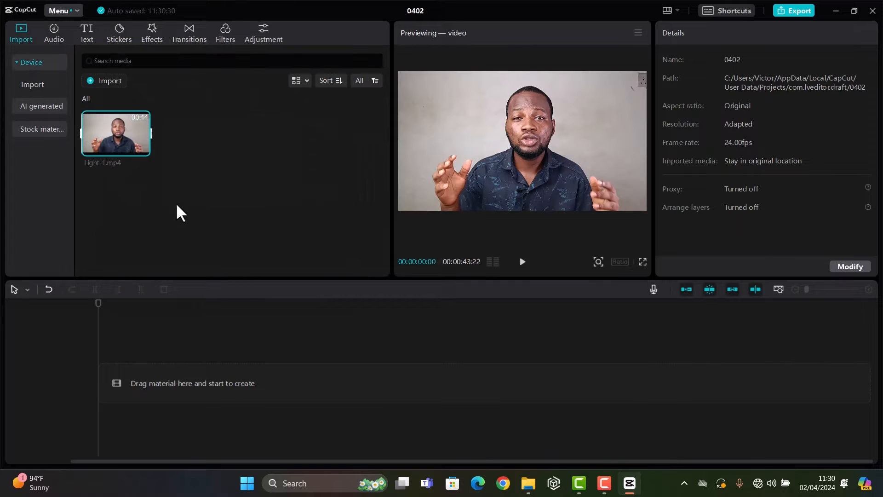
Place Light-1.mp4 at the start of the timeline and preview it in full screen.
{"action": "left_click_drag", "start_coordinate": [114, 133], "coordinate": [98, 390]}
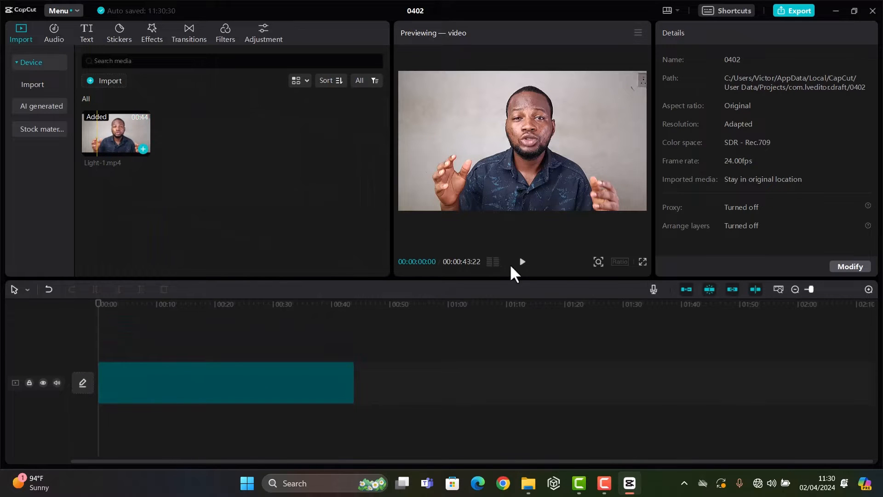
{"action": "left_click", "coordinate": [642, 262]}
{"action": "key", "text": "space"}
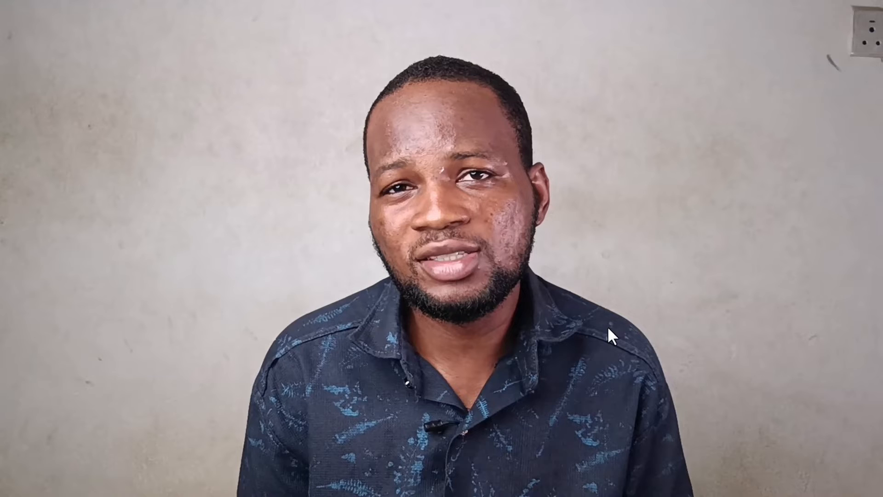
{"action": "left_click", "coordinate": [591, 451]}
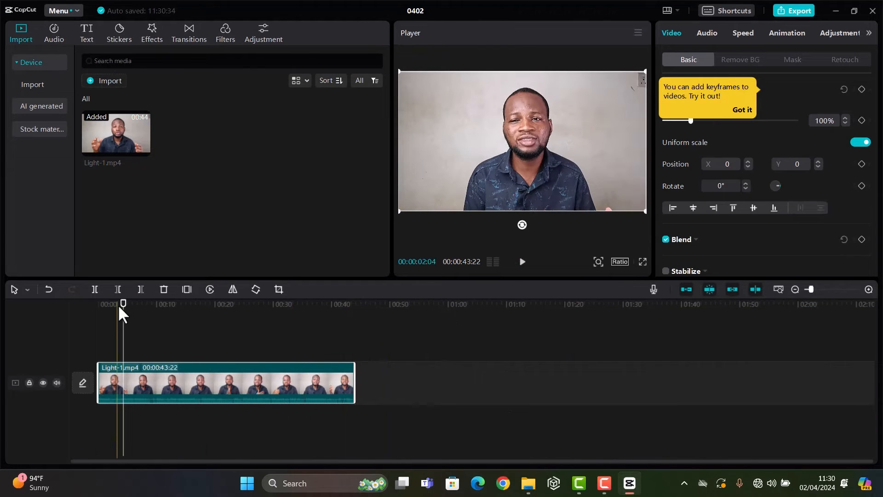
{"action": "left_click_drag", "start_coordinate": [122, 306], "coordinate": [92, 305]}
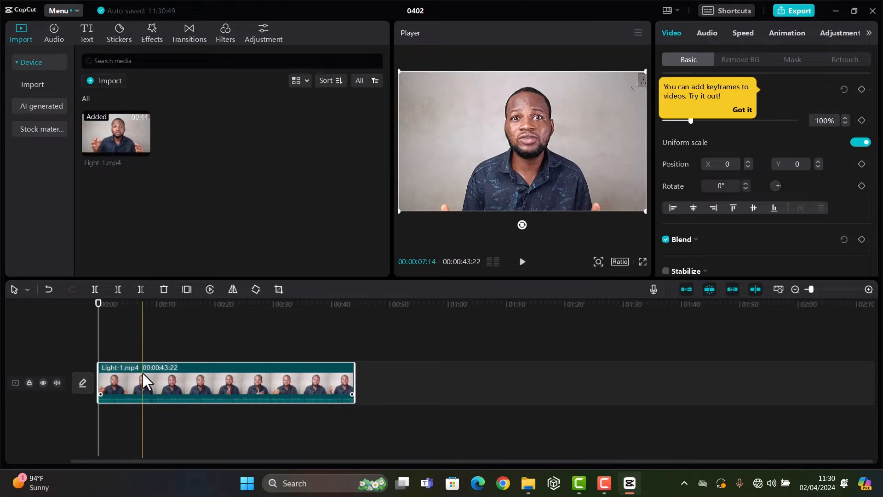
{"action": "left_click", "coordinate": [642, 261]}
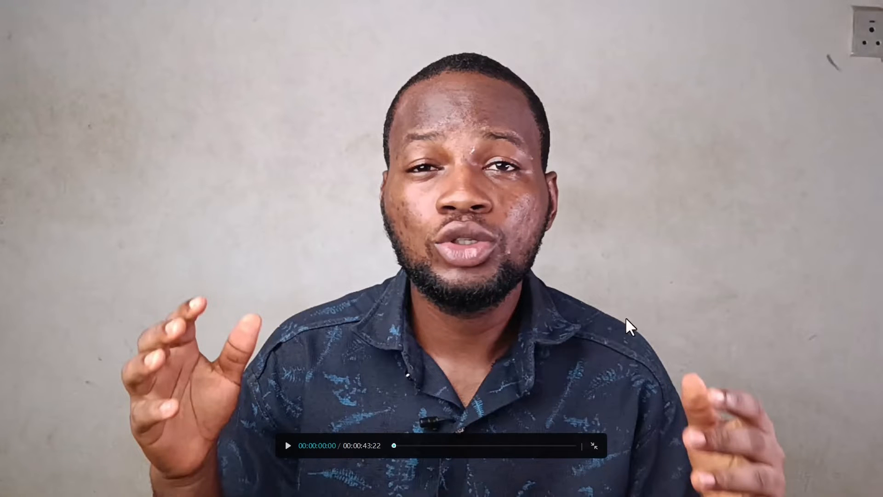
{"action": "left_click", "coordinate": [593, 446]}
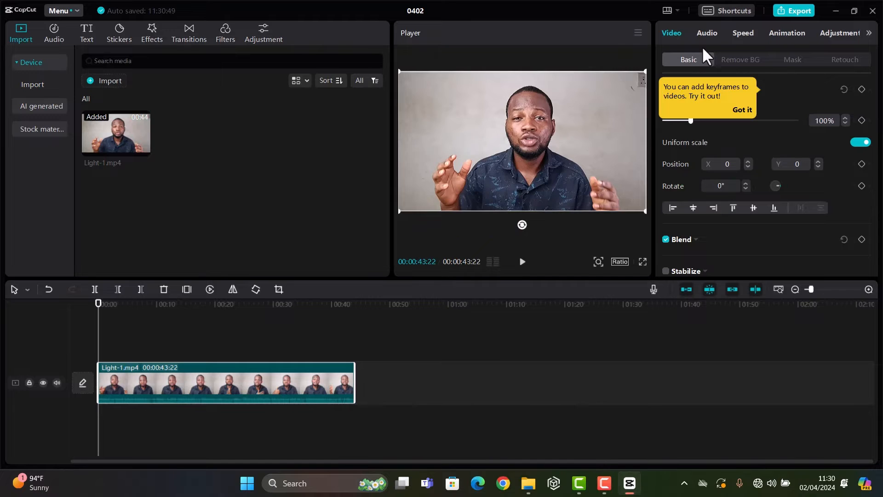
Set the clip's exposure to -4 and contrast to 4.
{"action": "left_click", "coordinate": [845, 34]}
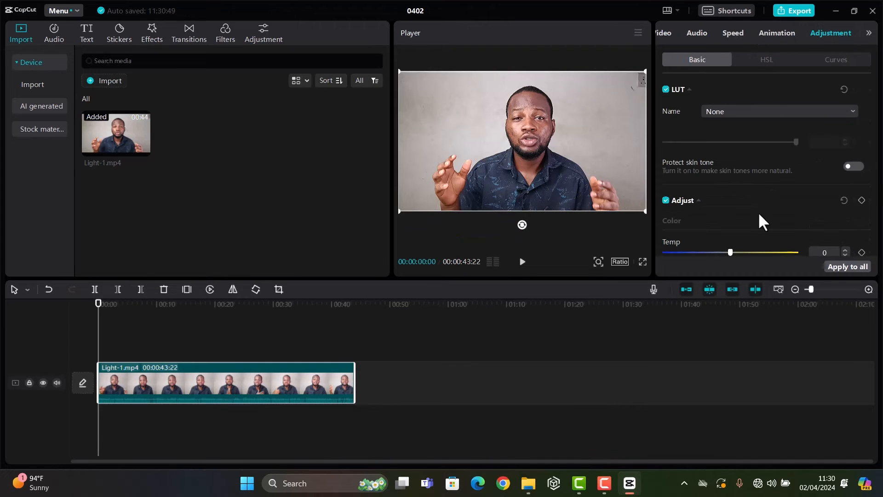
{"action": "scroll", "coordinate": [761, 170], "scroll_direction": "down", "scroll_amount": 5}
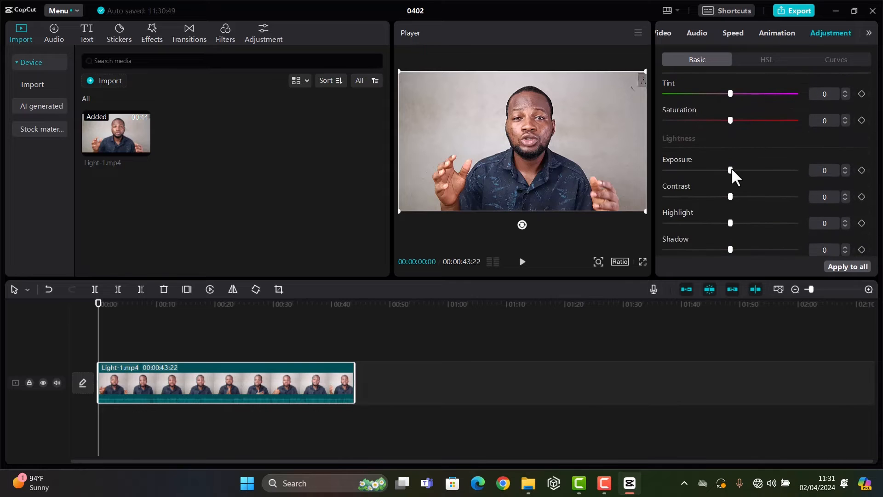
{"action": "left_click_drag", "start_coordinate": [729, 169], "coordinate": [722, 170]}
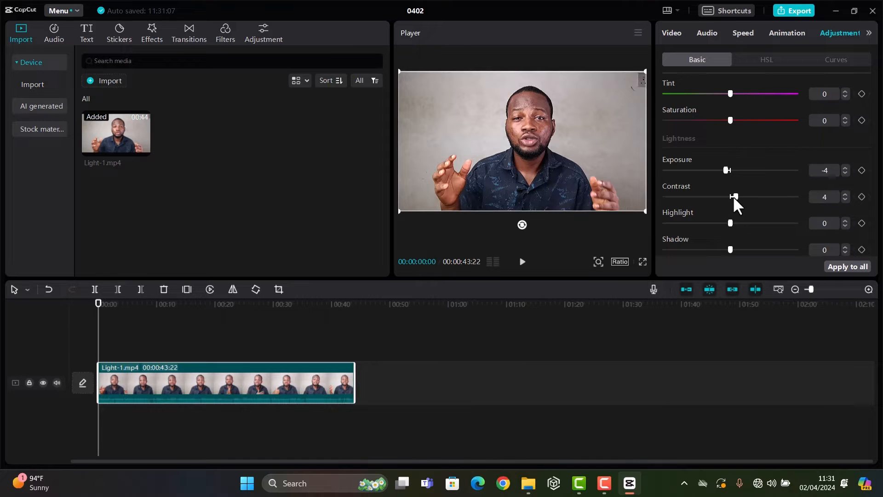
Compare the clip with the color adjustments off and on, and check the adjusted picture in full screen.
{"action": "scroll", "coordinate": [768, 184], "scroll_direction": "up", "scroll_amount": 5}
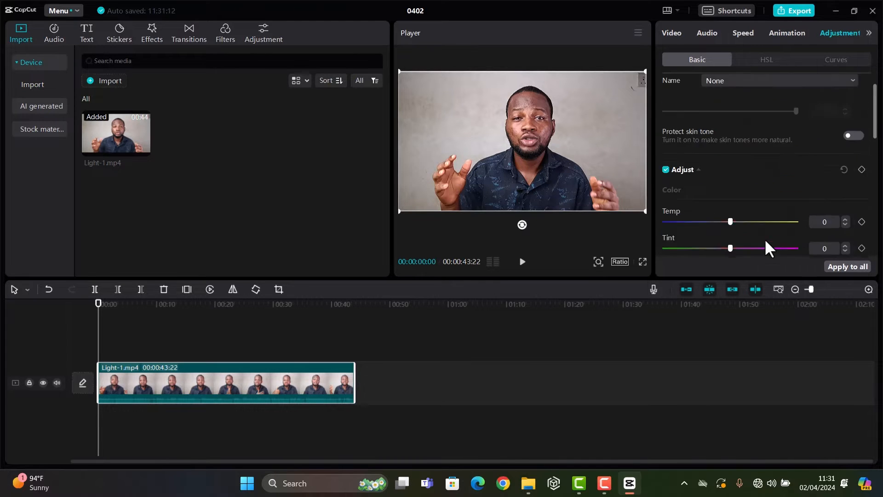
{"action": "left_click", "coordinate": [666, 201]}
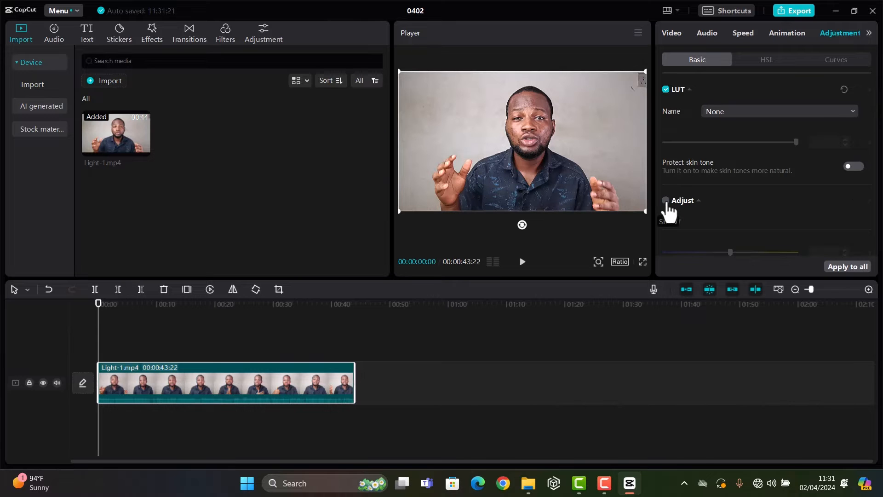
{"action": "left_click", "coordinate": [666, 200]}
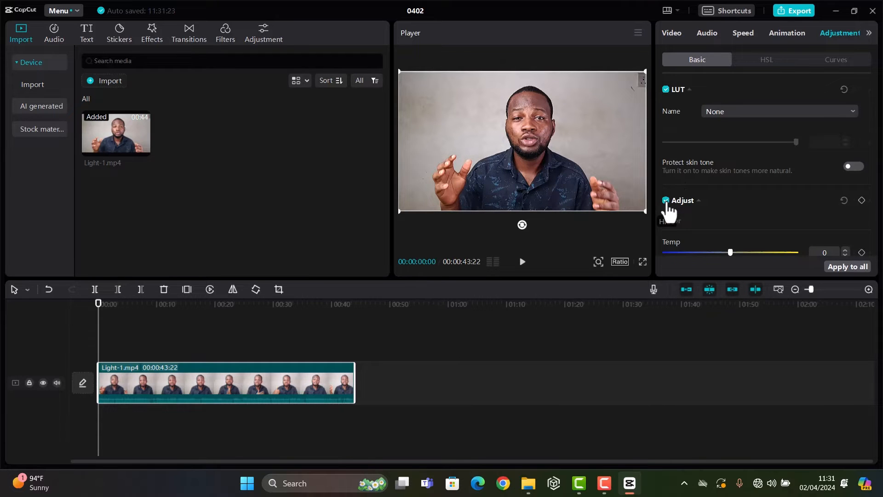
{"action": "left_click", "coordinate": [643, 261]}
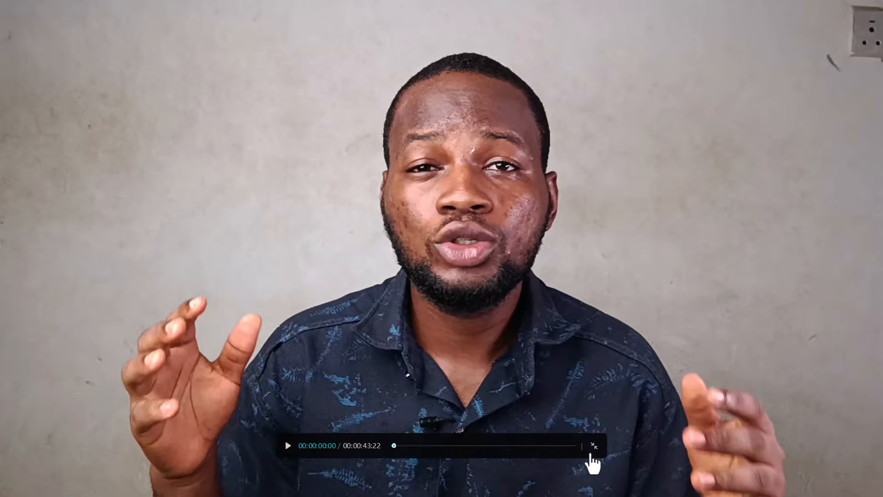
{"action": "left_click", "coordinate": [592, 454]}
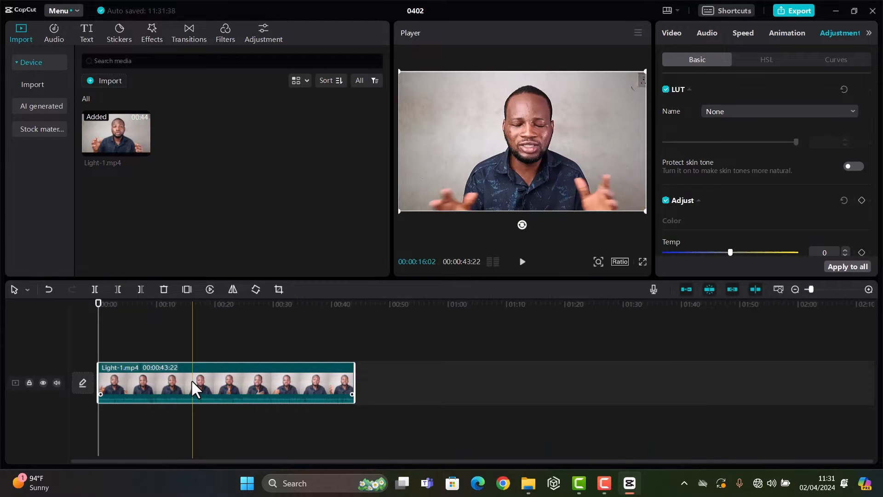
Duplicate the adjusted Light-1.mp4 clip onto a track directly above the original, starting at 00:00.
{"action": "right_click", "coordinate": [192, 379]}
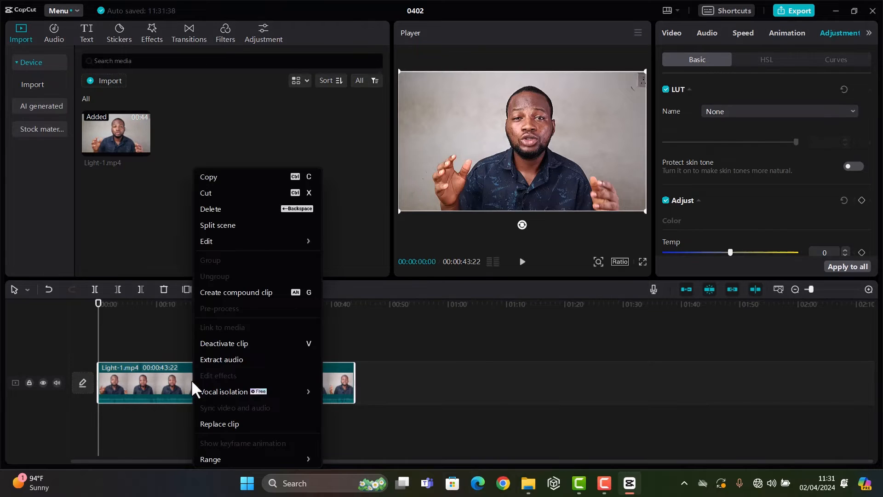
{"action": "left_click", "coordinate": [207, 179]}
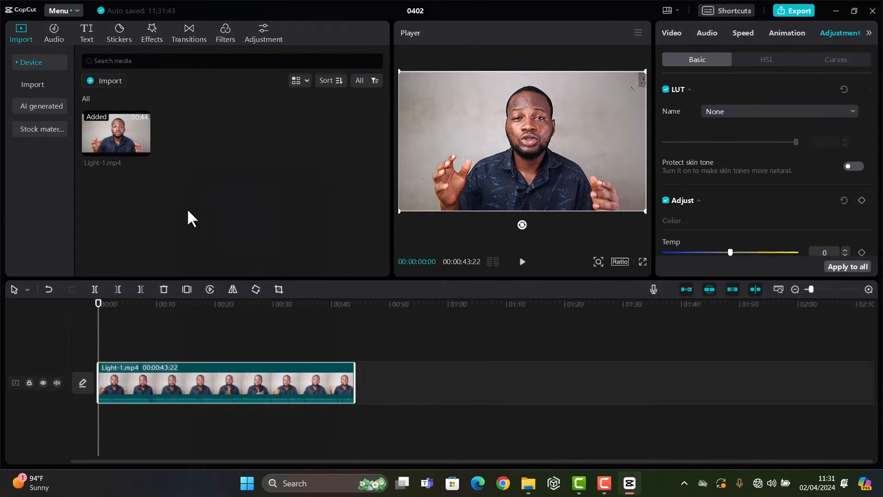
{"action": "right_click", "coordinate": [143, 349]}
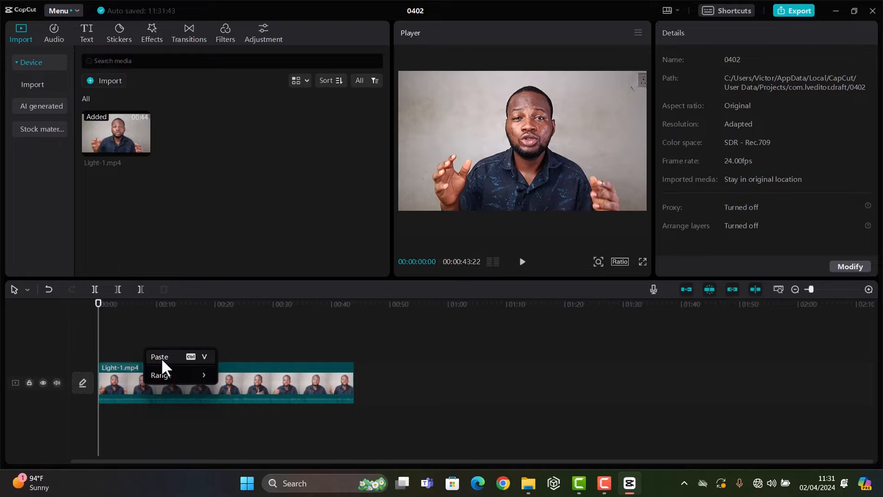
{"action": "left_click", "coordinate": [160, 357]}
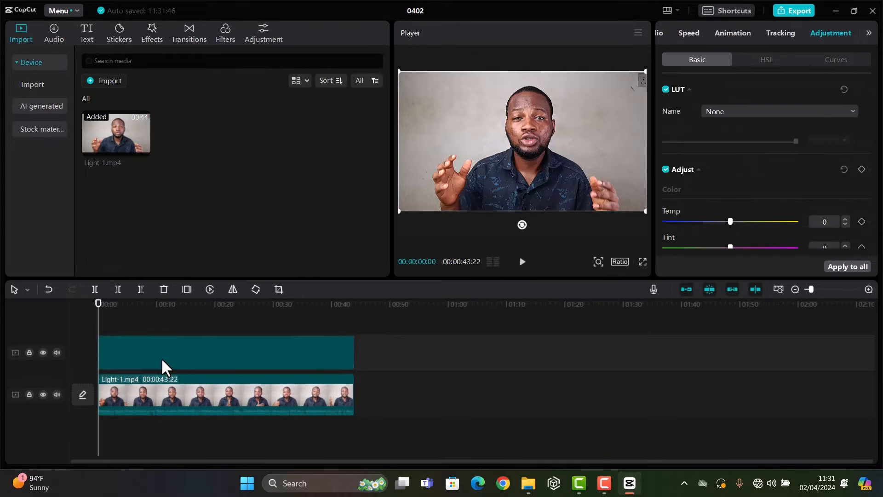
Extract the audio from the upper Light-1.mp4 clip and delete the extracted audio.
{"action": "right_click", "coordinate": [218, 352]}
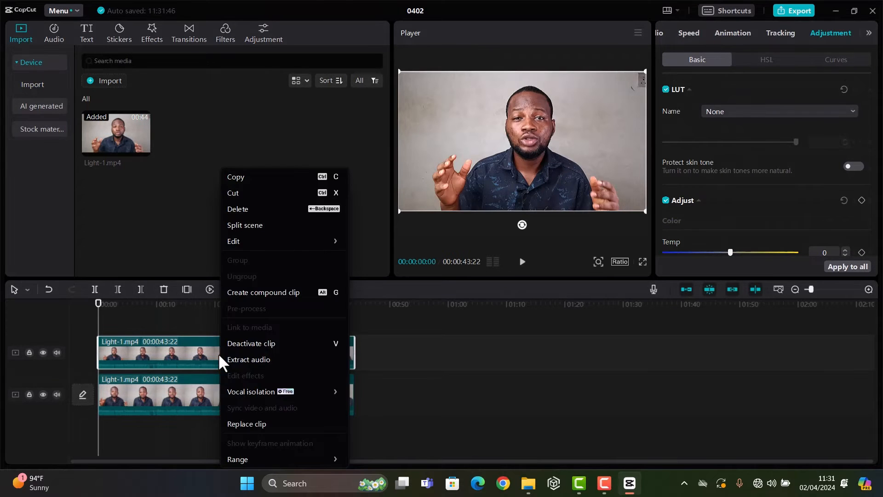
{"action": "left_click", "coordinate": [264, 358]}
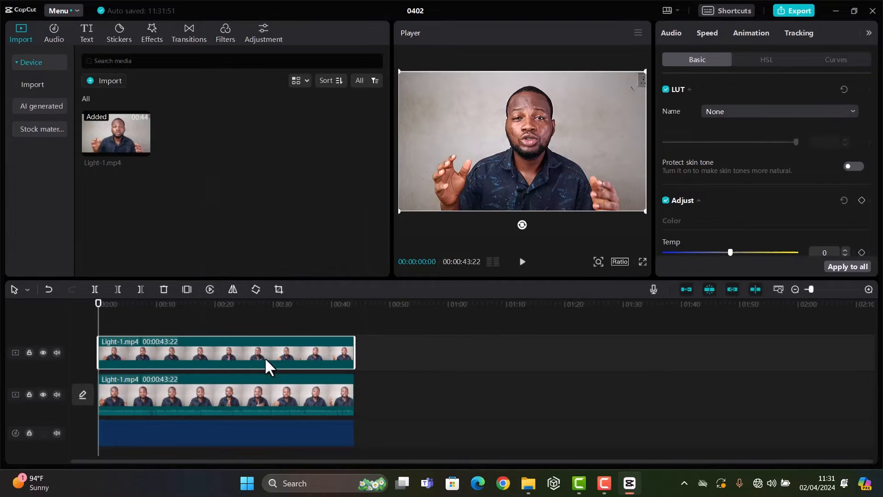
{"action": "left_click", "coordinate": [235, 430]}
{"action": "key", "text": "Delete"}
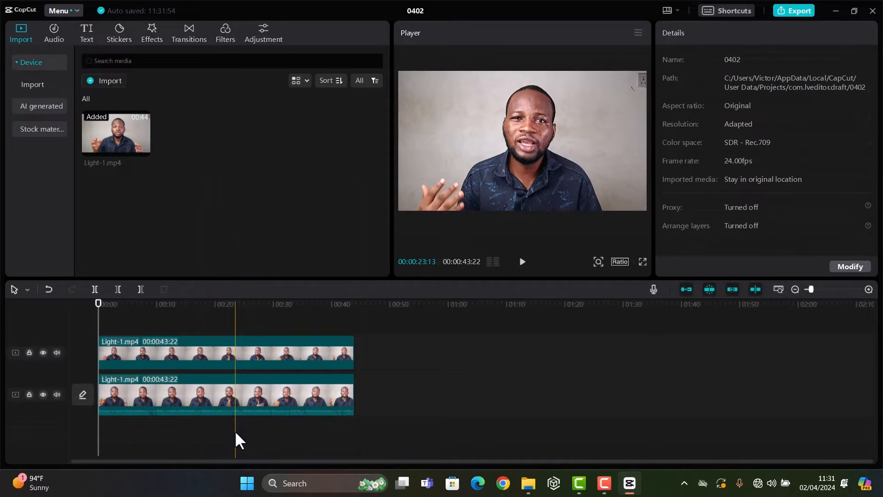
Deactivate the upper Light-1.mp4 clip so only the lower one shows.
{"action": "left_click", "coordinate": [101, 305]}
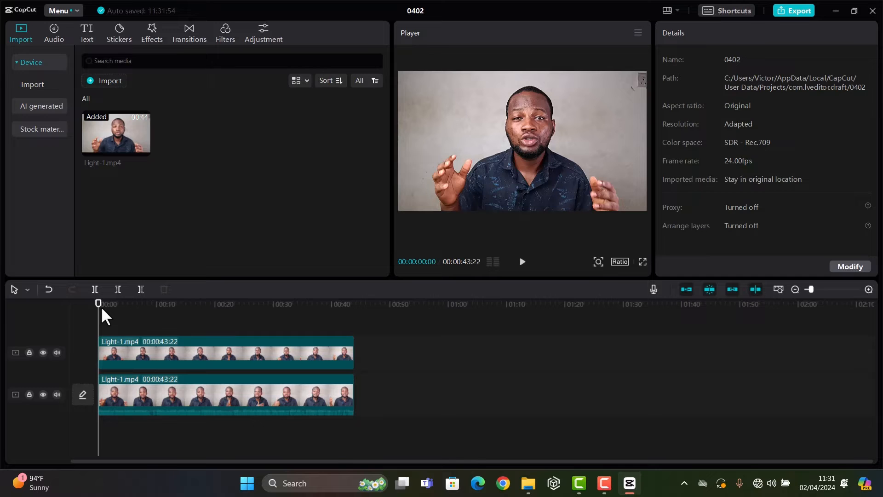
{"action": "left_click", "coordinate": [141, 341]}
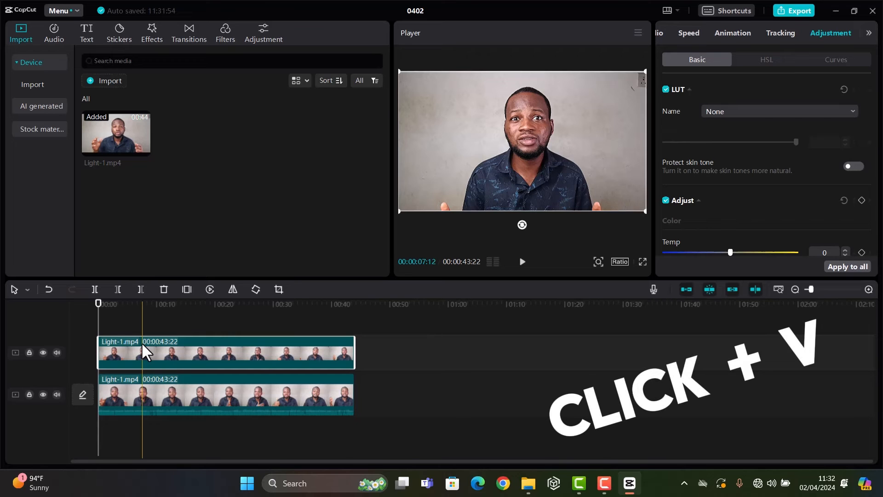
{"action": "key", "text": "v"}
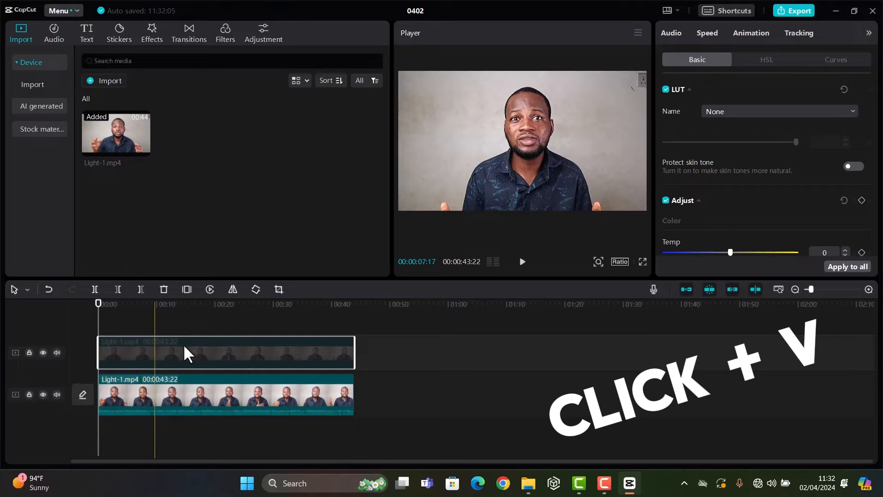
Turn on Relight for the lower Light-1.mp4 clip and apply the red and teal backlight preset from the Ambient category.
{"action": "left_click", "coordinate": [186, 397]}
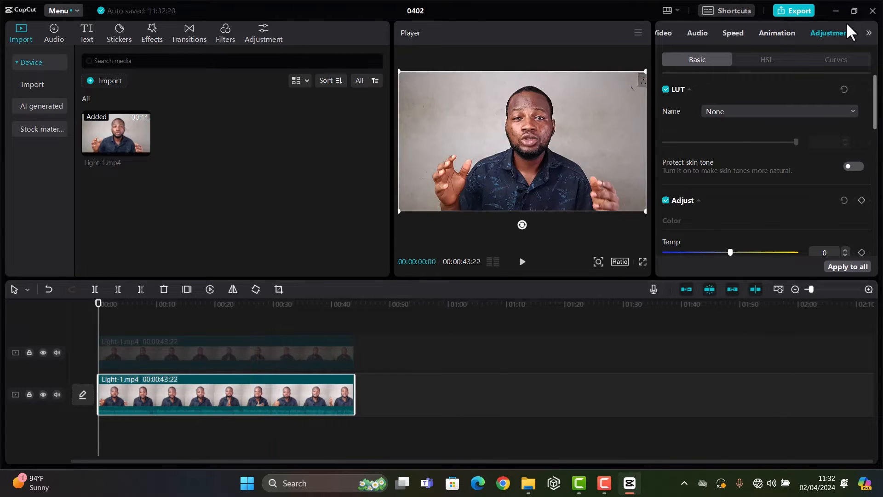
{"action": "left_click", "coordinate": [663, 32]}
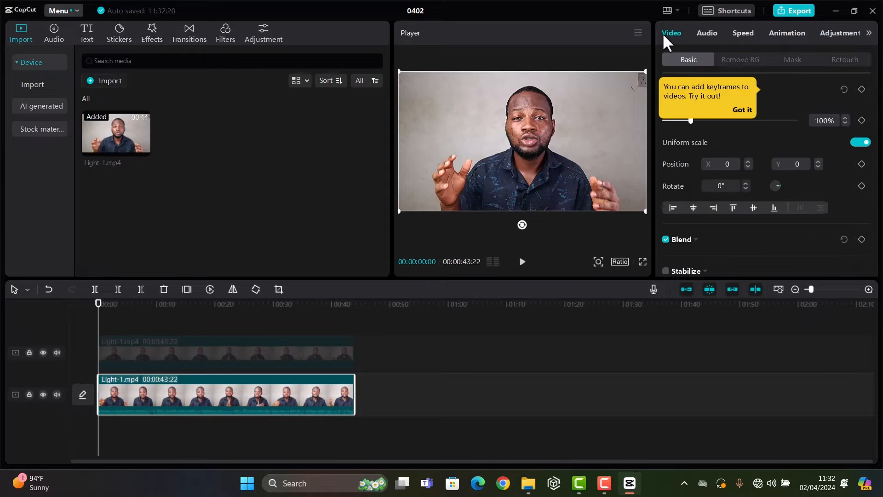
{"action": "left_click_drag", "start_coordinate": [878, 141], "coordinate": [876, 213]}
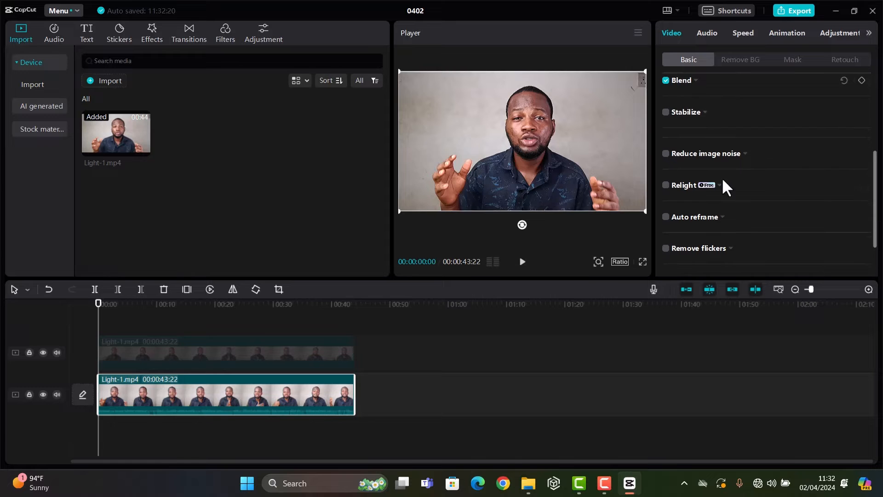
{"action": "left_click", "coordinate": [666, 185]}
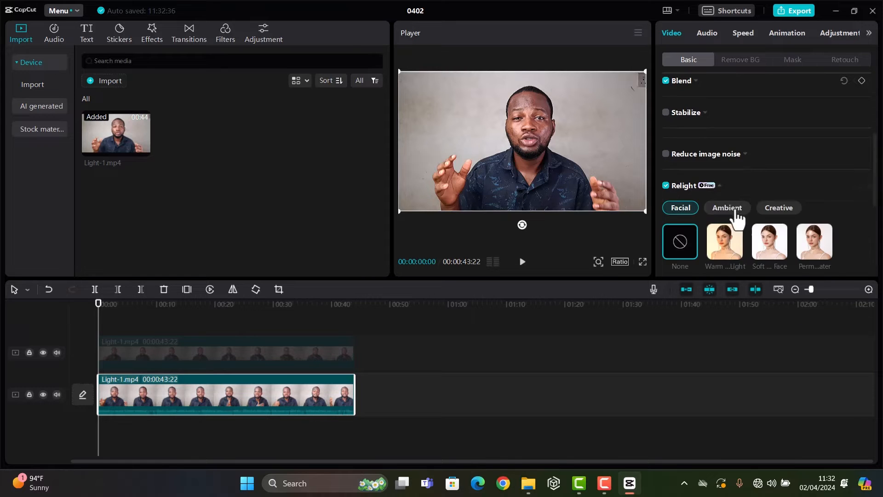
{"action": "left_click", "coordinate": [727, 210]}
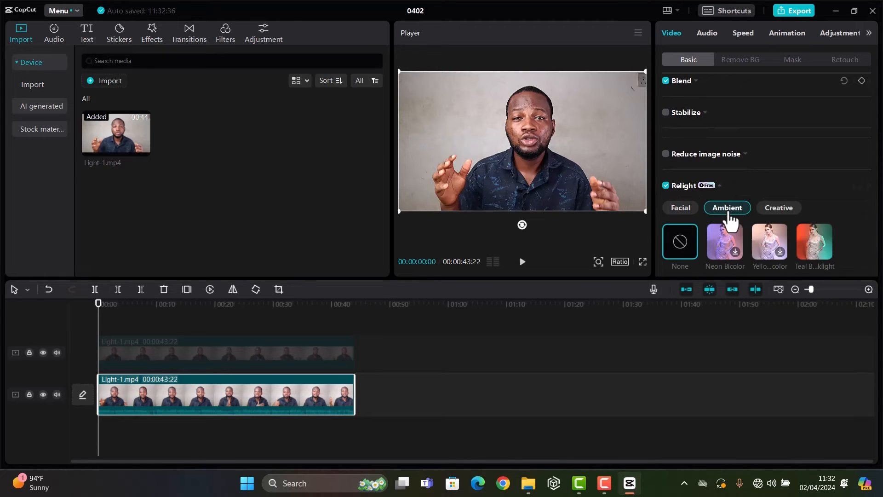
{"action": "left_click", "coordinate": [813, 242]}
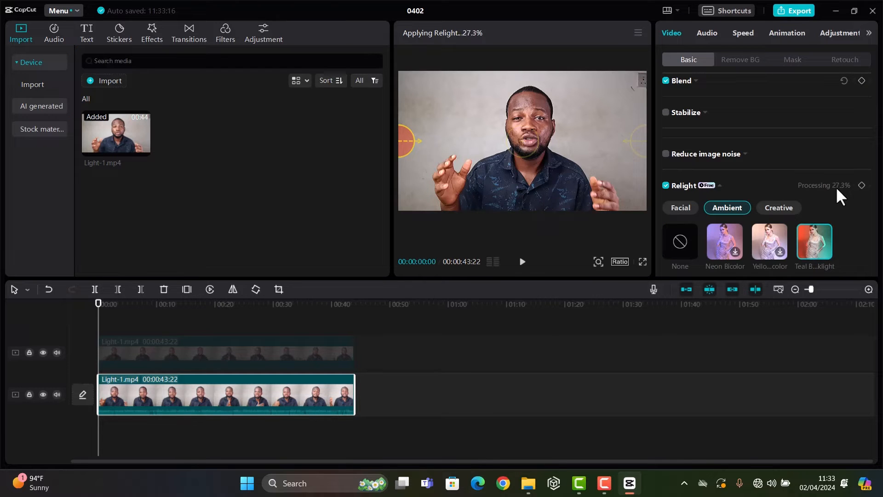
Move the red Light 1 source up to the upper-left corner of the video frame.
{"action": "scroll", "coordinate": [874, 200], "scroll_direction": "down", "scroll_amount": 1}
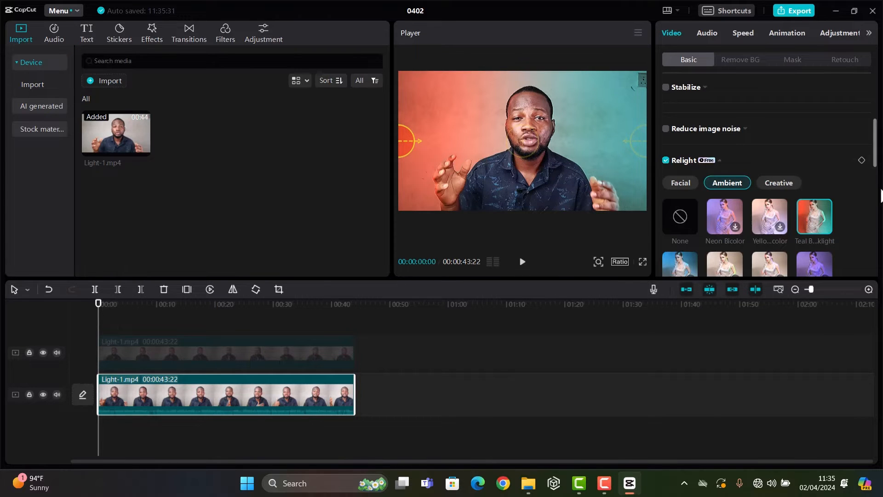
{"action": "left_click_drag", "start_coordinate": [876, 146], "coordinate": [875, 202]}
{"action": "left_click_drag", "start_coordinate": [401, 141], "coordinate": [387, 86]}
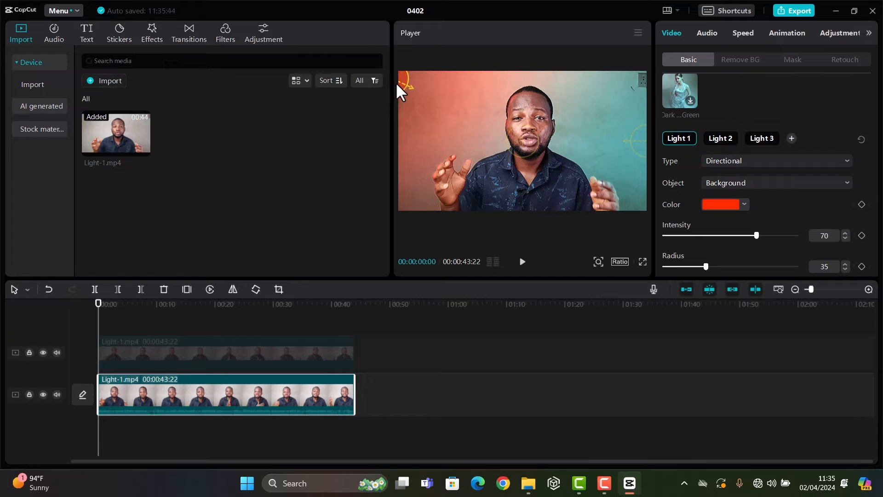
Change Light 1 to a Point light that illuminates only the Background.
{"action": "scroll", "coordinate": [691, 154], "scroll_direction": "down", "scroll_amount": 1}
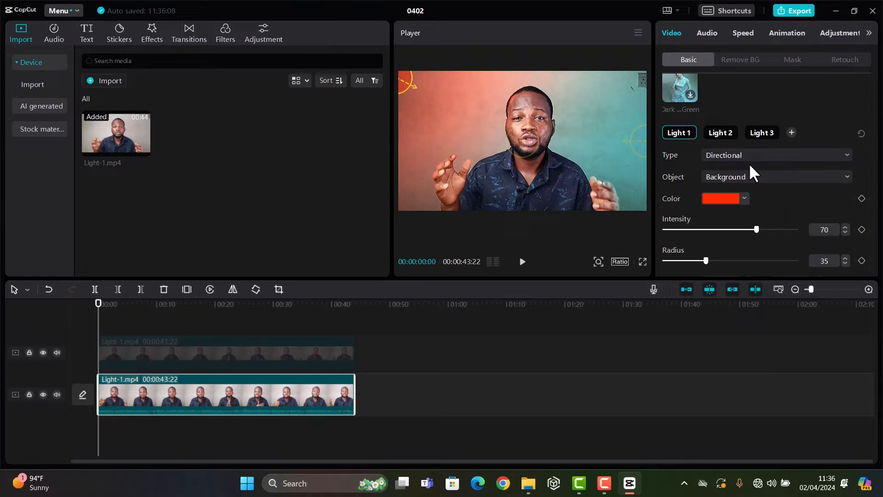
{"action": "left_click", "coordinate": [738, 156]}
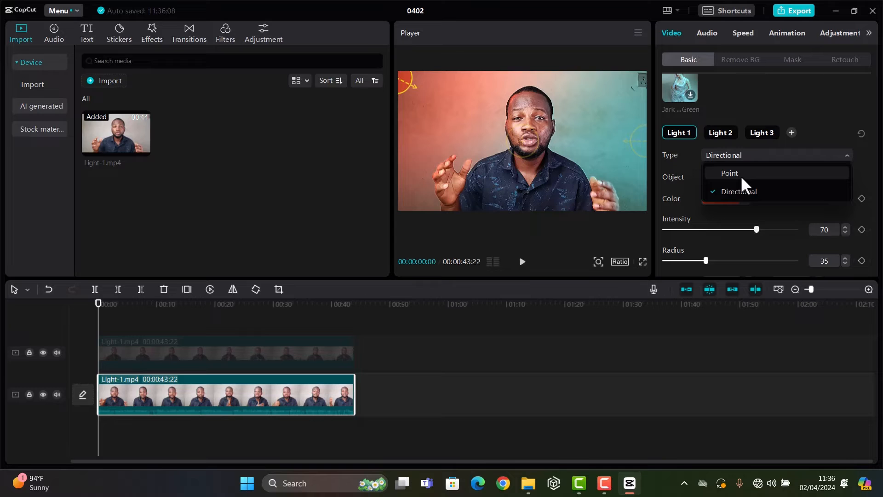
{"action": "left_click", "coordinate": [741, 176]}
{"action": "left_click", "coordinate": [734, 178]}
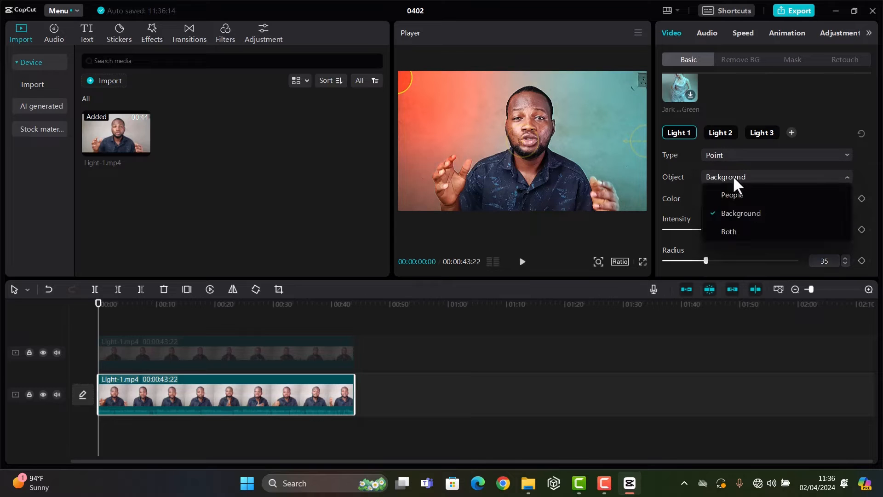
{"action": "left_click", "coordinate": [734, 213]}
{"action": "scroll", "coordinate": [787, 186], "scroll_direction": "down", "scroll_amount": 5}
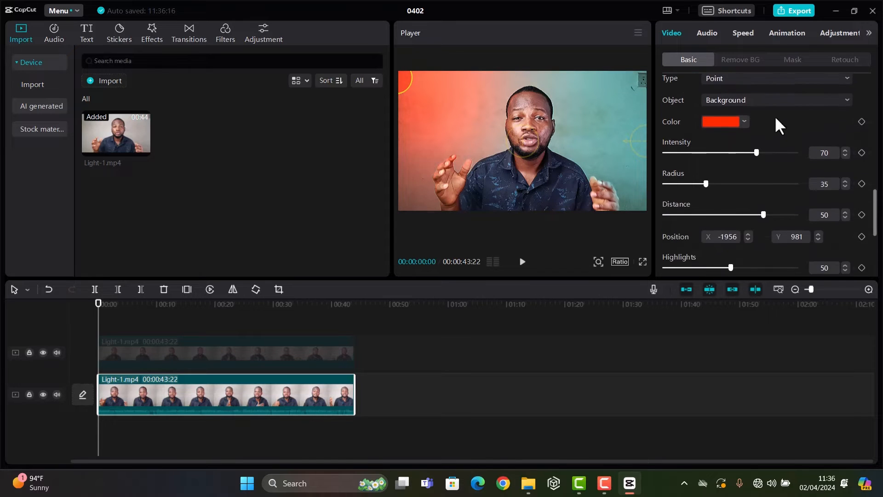
Lower Light 1's intensity to 67 and recolor it to a slightly darkened orange with a hue near FF5600.
{"action": "scroll", "coordinate": [770, 124], "scroll_direction": "up", "scroll_amount": 2}
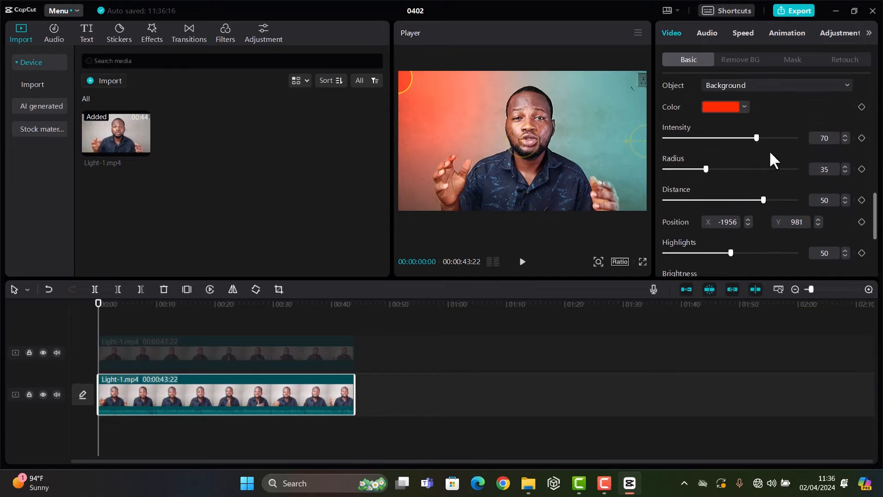
{"action": "left_click_drag", "start_coordinate": [757, 138], "coordinate": [751, 138]}
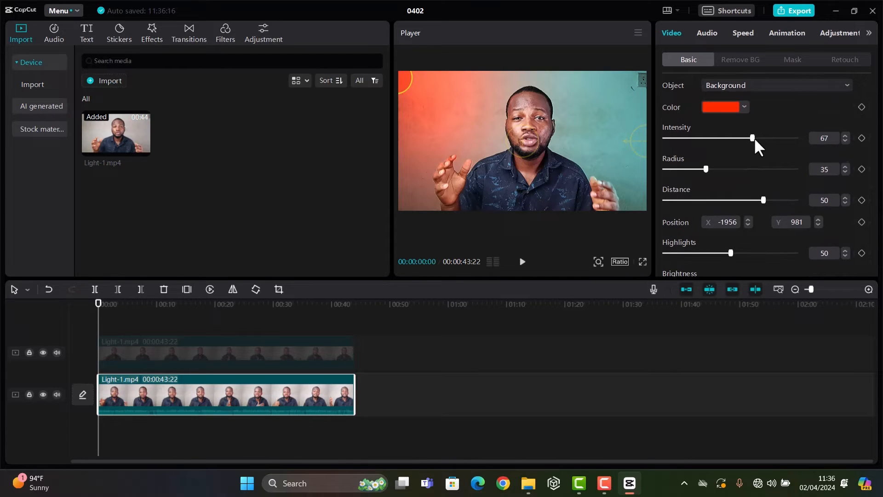
{"action": "left_click", "coordinate": [722, 106]}
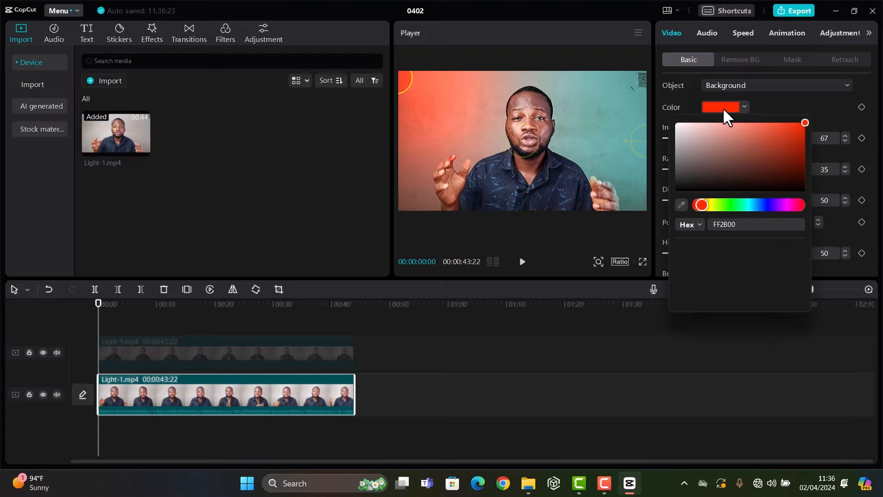
{"action": "left_click", "coordinate": [694, 263]}
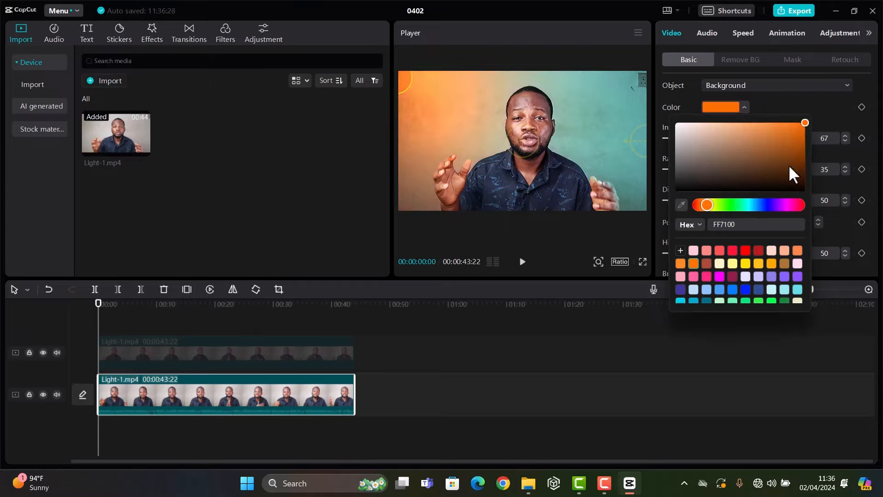
{"action": "left_click_drag", "start_coordinate": [706, 205], "coordinate": [705, 205]}
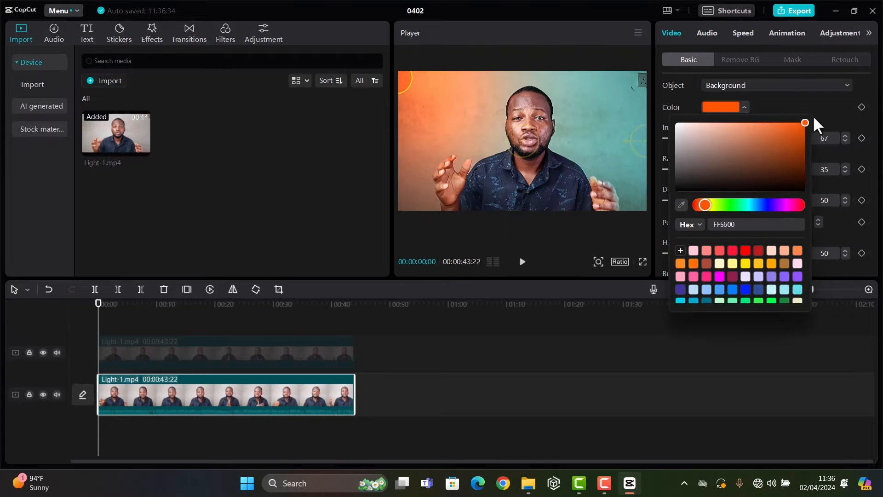
{"action": "left_click", "coordinate": [804, 130]}
{"action": "left_click_drag", "start_coordinate": [804, 131], "coordinate": [804, 130]}
{"action": "left_click", "coordinate": [818, 120]}
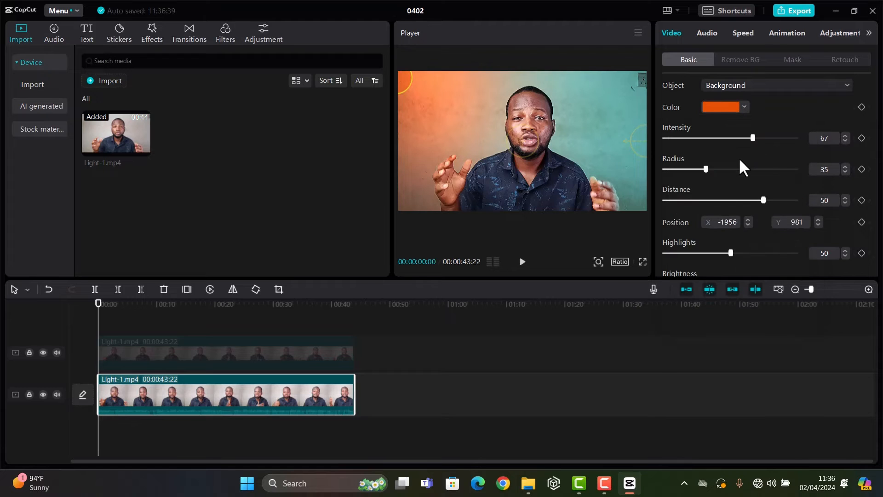
Set Light 1's intensity to 63 and radius to 39, and increase its distance slightly.
{"action": "mouse_move", "coordinate": [752, 140]}
{"action": "left_mouse_down"}
{"action": "mouse_move", "coordinate": [735, 138]}
{"action": "mouse_move", "coordinate": [747, 144]}
{"action": "left_mouse_up"}
{"action": "left_click_drag", "start_coordinate": [702, 169], "coordinate": [712, 187]}
{"action": "left_click_drag", "start_coordinate": [766, 199], "coordinate": [775, 221]}
Move the teal Light 2 source to the frame's lower-right corner at about X 2212, Y -909, and set its intensity to 65.
{"action": "scroll", "coordinate": [785, 157], "scroll_direction": "up", "scroll_amount": 1}
{"action": "scroll", "coordinate": [782, 170], "scroll_direction": "up", "scroll_amount": 2}
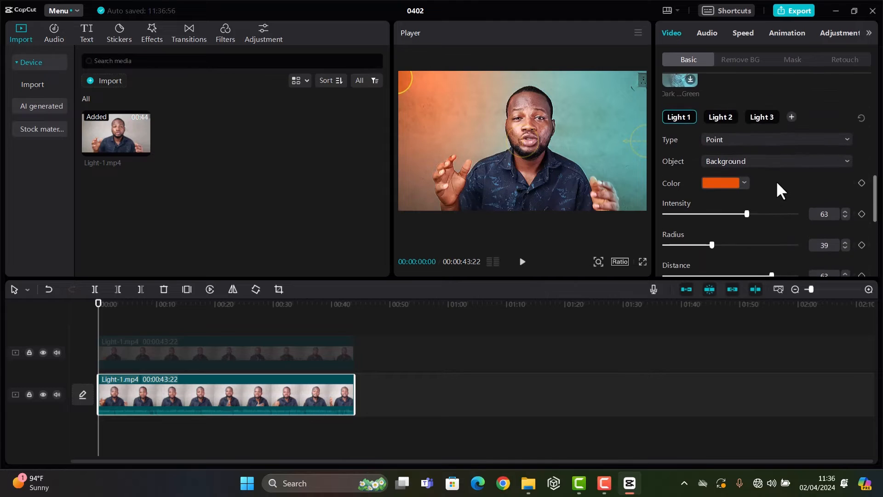
{"action": "left_click", "coordinate": [721, 118]}
{"action": "left_click_drag", "start_coordinate": [642, 141], "coordinate": [649, 198]}
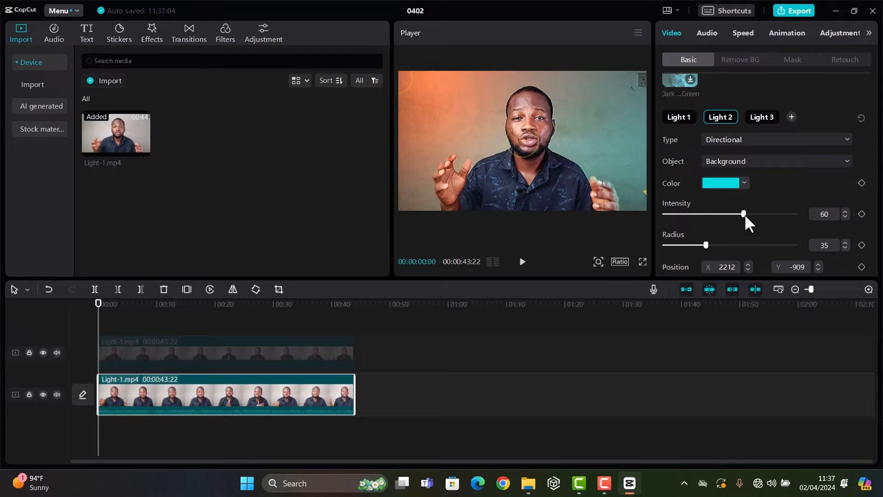
{"action": "left_click_drag", "start_coordinate": [745, 214], "coordinate": [751, 217]}
Change Light 2 to a Point light and keep its object set to Background.
{"action": "scroll", "coordinate": [752, 218], "scroll_direction": "down", "scroll_amount": 1}
{"action": "left_click", "coordinate": [762, 127]}
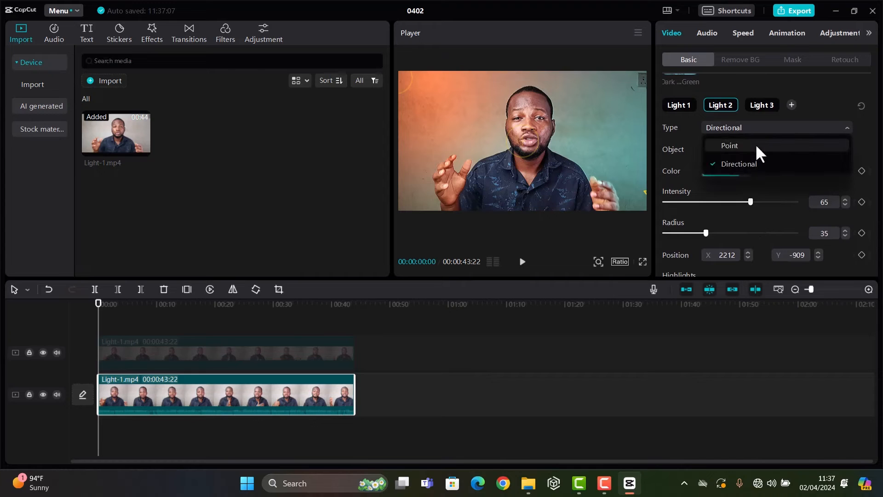
{"action": "left_click", "coordinate": [755, 145]}
{"action": "left_click", "coordinate": [743, 149]}
{"action": "left_click", "coordinate": [740, 187]}
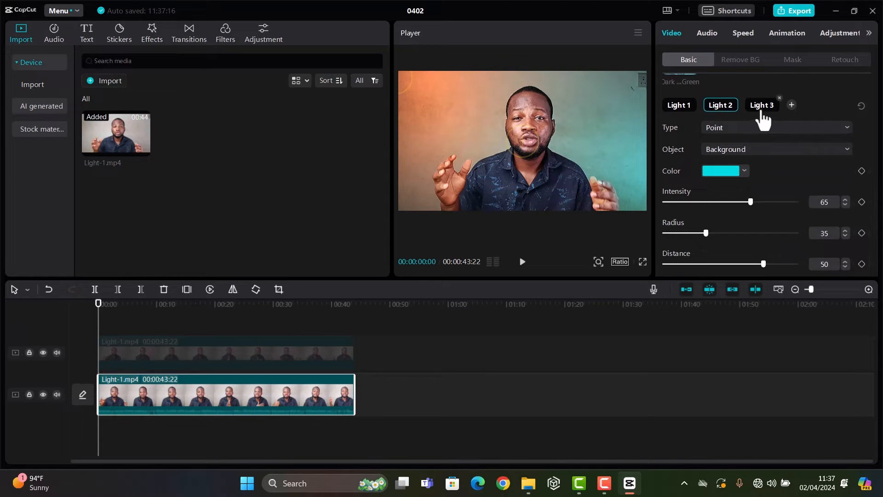
Keep the white Light 3 as a Point light and switch its object from People to Background.
{"action": "left_click", "coordinate": [761, 110]}
{"action": "left_click", "coordinate": [738, 127]}
{"action": "left_click", "coordinate": [735, 144]}
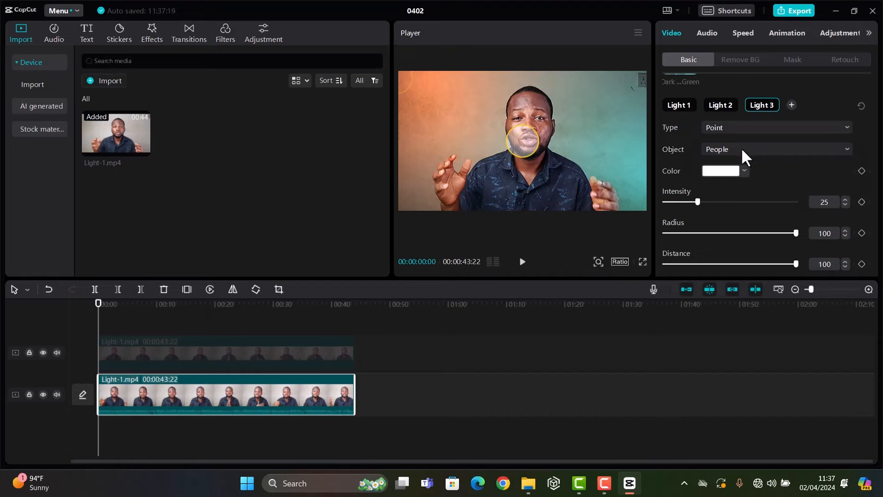
{"action": "left_click", "coordinate": [741, 147]}
{"action": "left_click", "coordinate": [747, 187]}
Set Light 2's distance to 33 and move its source farther out past the lower-right corner, to about X 2574, Y -1037.
{"action": "left_click", "coordinate": [718, 109]}
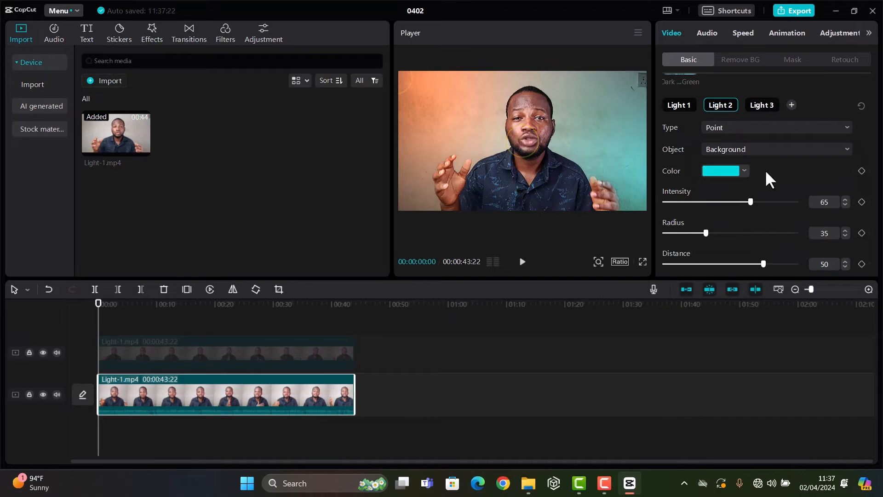
{"action": "scroll", "coordinate": [759, 193], "scroll_direction": "down", "scroll_amount": 1}
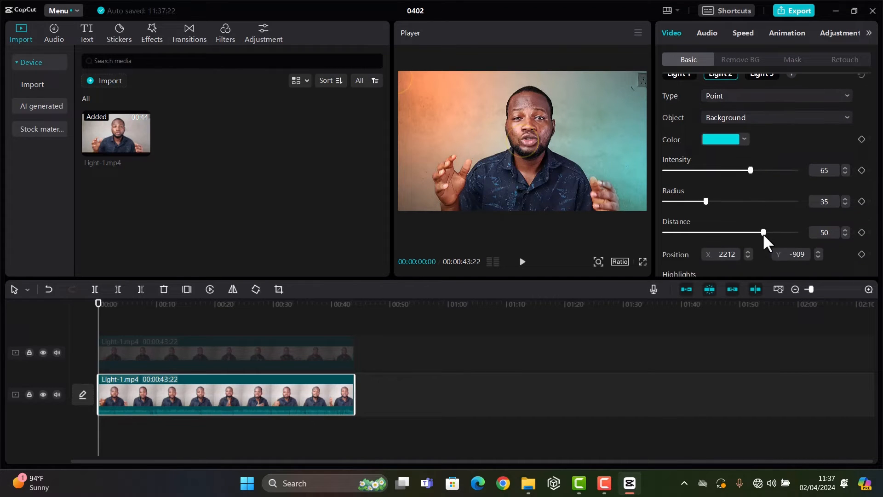
{"action": "left_click_drag", "start_coordinate": [764, 232], "coordinate": [756, 248]}
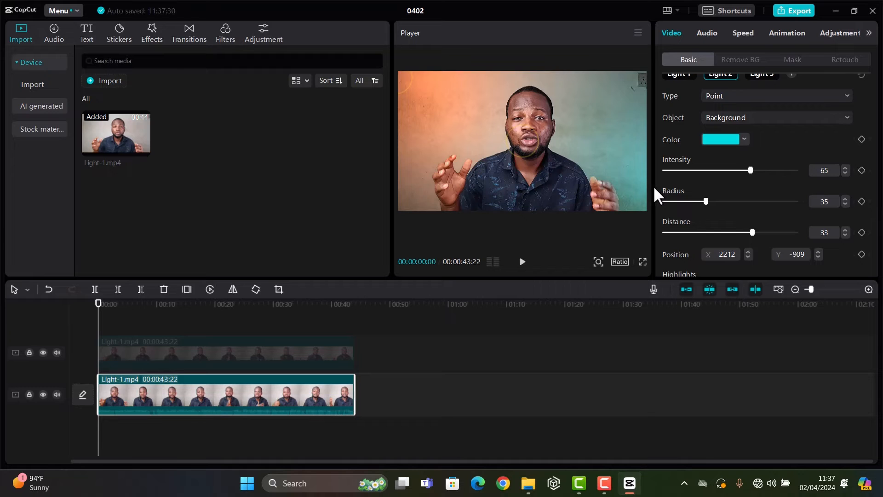
{"action": "left_click_drag", "start_coordinate": [651, 187], "coordinate": [675, 195]}
{"action": "mouse_move", "coordinate": [781, 216]}
{"action": "left_mouse_down"}
{"action": "mouse_move", "coordinate": [779, 179]}
{"action": "mouse_move", "coordinate": [782, 210]}
{"action": "left_mouse_up"}
Move Light 3 down to the man's neck at about X 71, Y -355, and sample its color from the orange wall area as DE804E.
{"action": "scroll", "coordinate": [781, 216], "scroll_direction": "up", "scroll_amount": 2}
{"action": "left_click", "coordinate": [762, 90]}
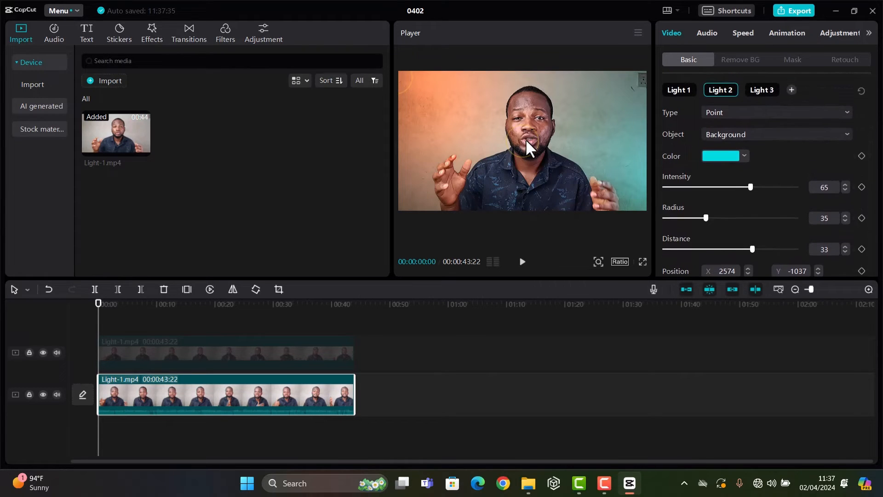
{"action": "left_click", "coordinate": [531, 162]}
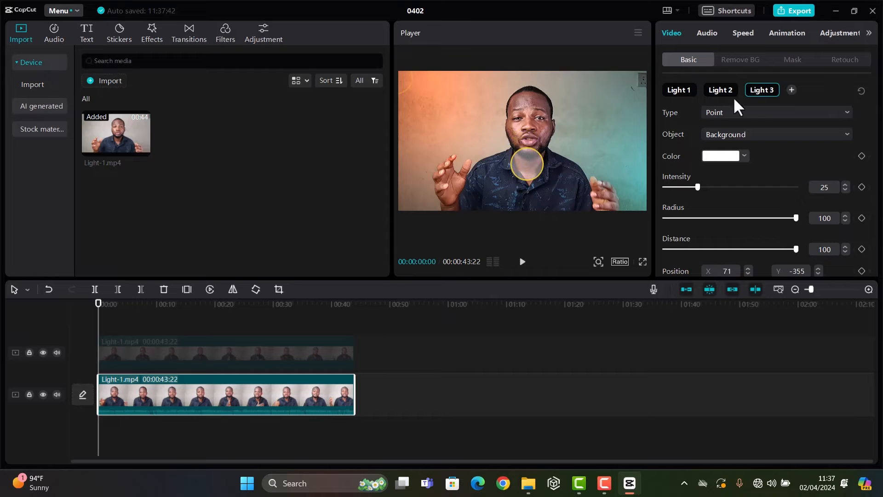
{"action": "left_click", "coordinate": [722, 157]}
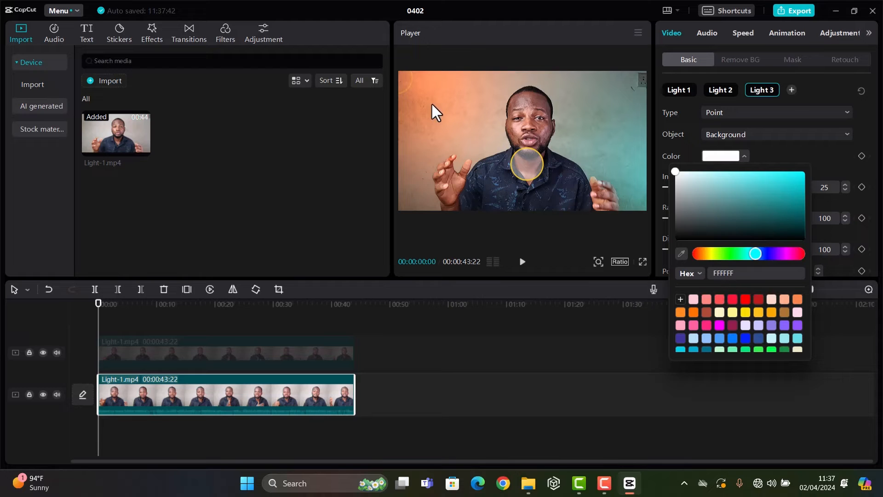
{"action": "left_click", "coordinate": [682, 253]}
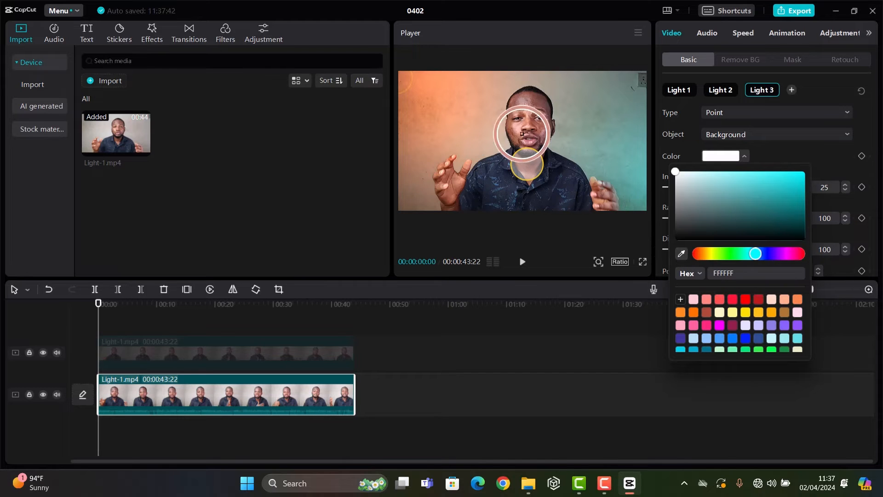
{"action": "left_click", "coordinate": [410, 93]}
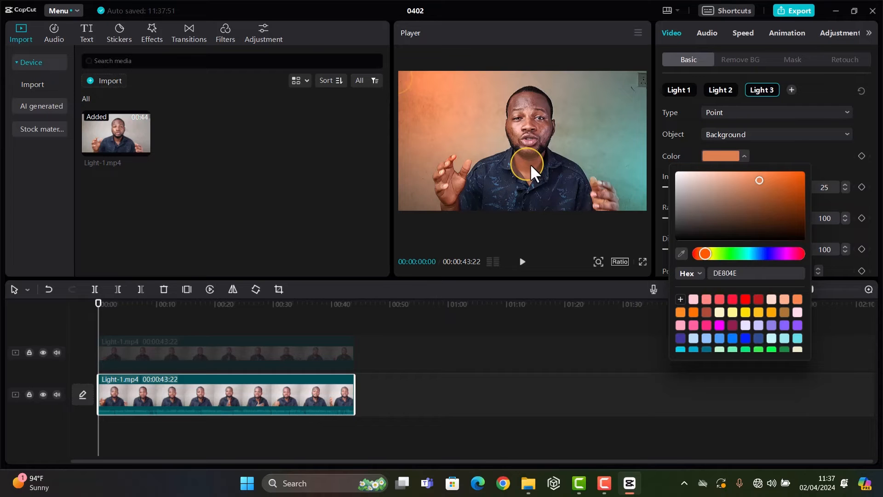
Shift Light 3 to about X 185, Y -533, and set its intensity to 45, radius to 62 and distance to 26.
{"action": "left_click", "coordinate": [531, 168]}
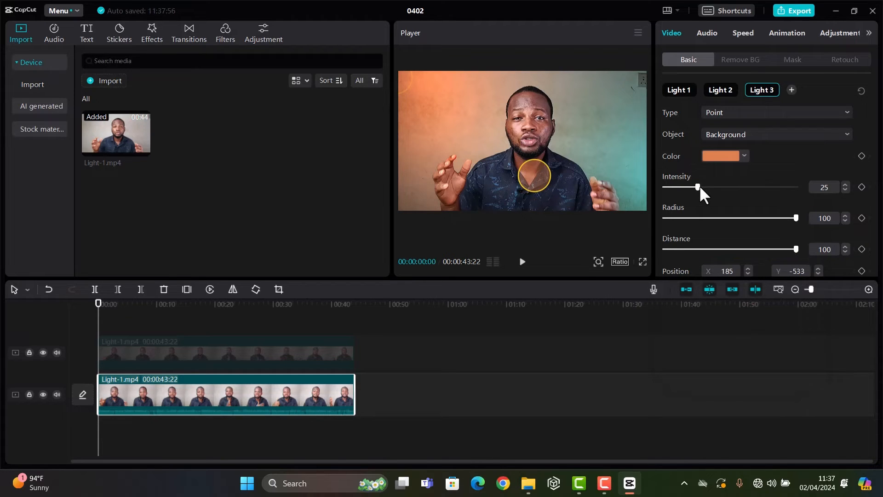
{"action": "left_click_drag", "start_coordinate": [699, 187], "coordinate": [719, 187]}
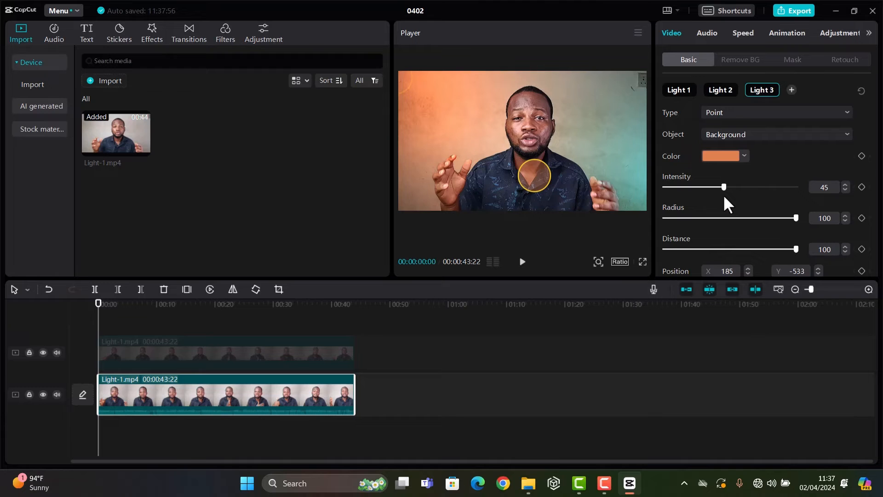
{"action": "left_click_drag", "start_coordinate": [791, 219], "coordinate": [744, 219]}
{"action": "left_click_drag", "start_coordinate": [794, 248], "coordinate": [747, 249]}
{"action": "scroll", "coordinate": [780, 160], "scroll_direction": "up", "scroll_amount": 1}
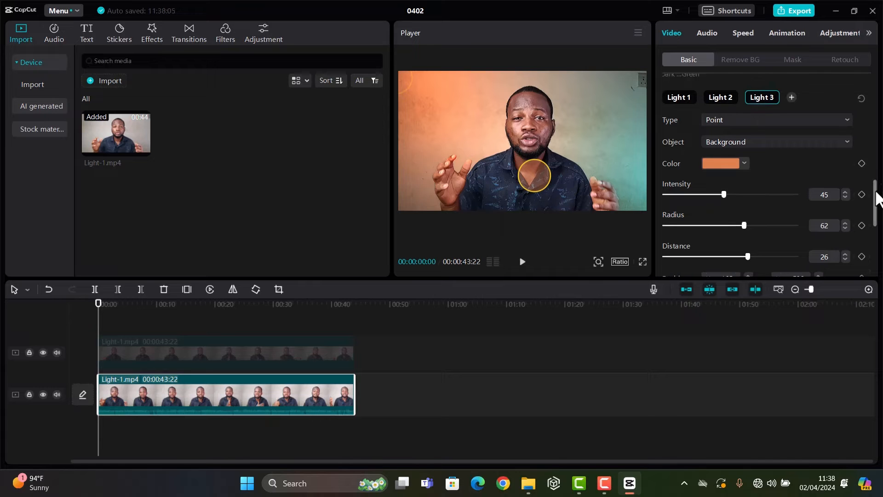
Play the relit video in full screen to check the background lighting, and return to the editor.
{"action": "left_click_drag", "start_coordinate": [876, 195], "coordinate": [875, 90]}
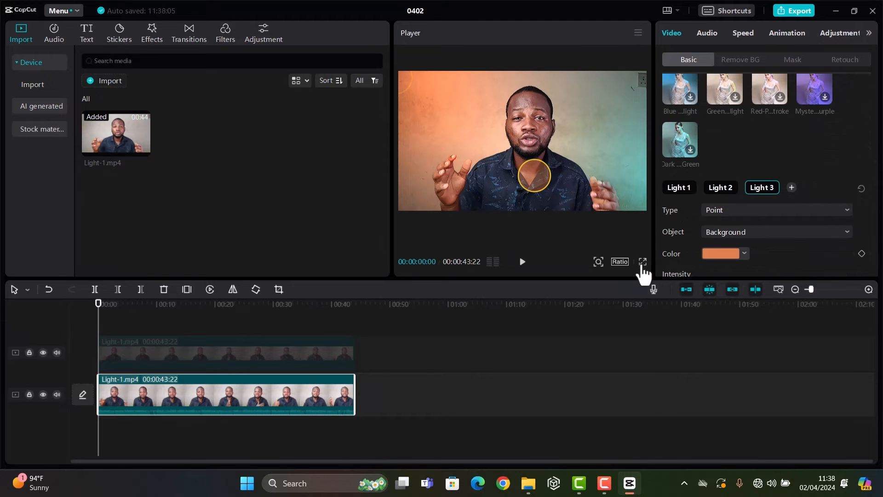
{"action": "left_click", "coordinate": [643, 261]}
{"action": "key", "text": "space"}
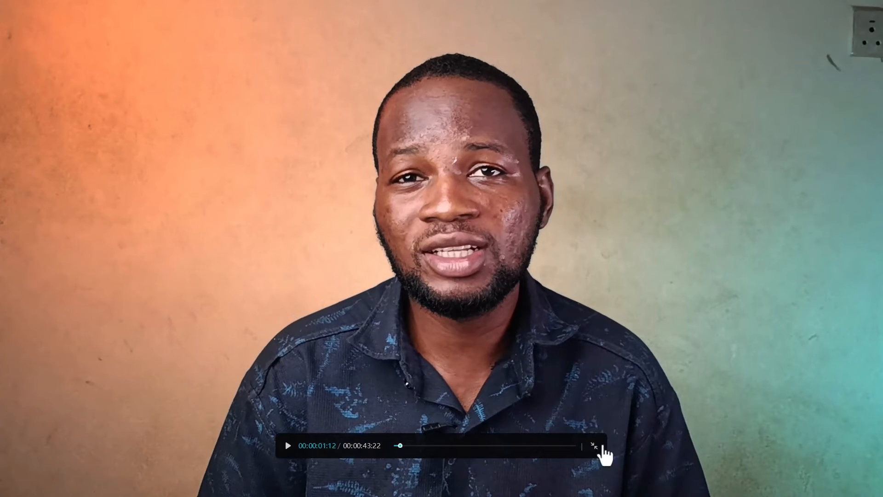
{"action": "left_click", "coordinate": [599, 455]}
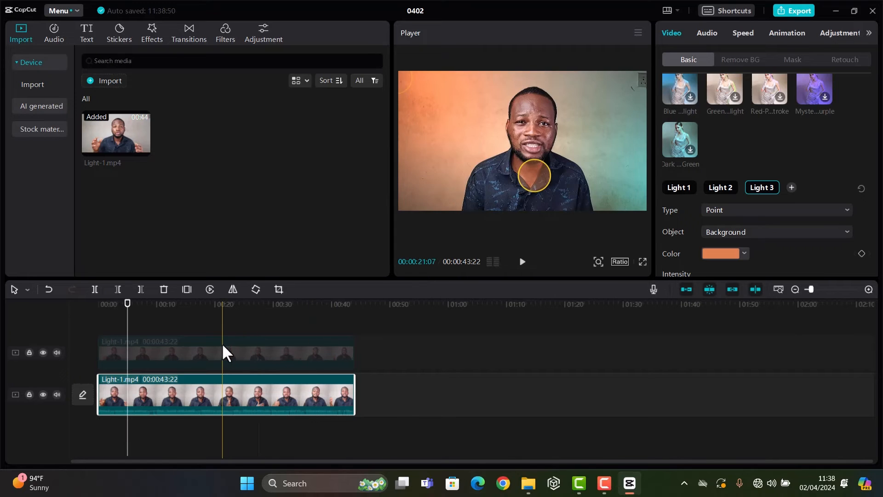
Reactivate the upper Light-1.mp4 clip and move the playhead back to 00:00:00:21.
{"action": "left_click", "coordinate": [215, 352]}
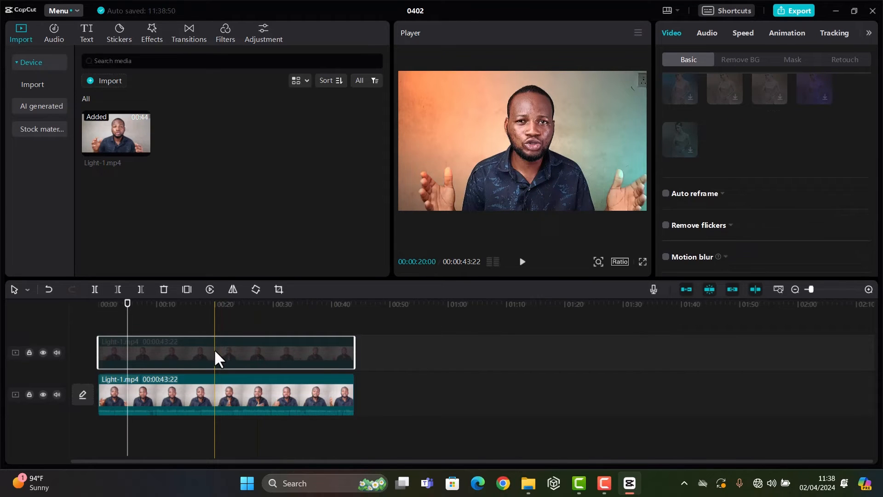
{"action": "key", "text": "v"}
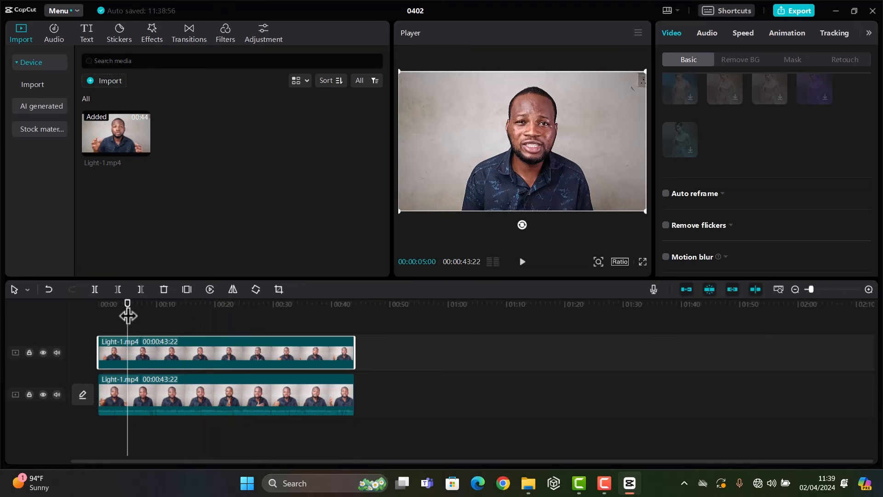
{"action": "left_click_drag", "start_coordinate": [128, 316], "coordinate": [103, 318]}
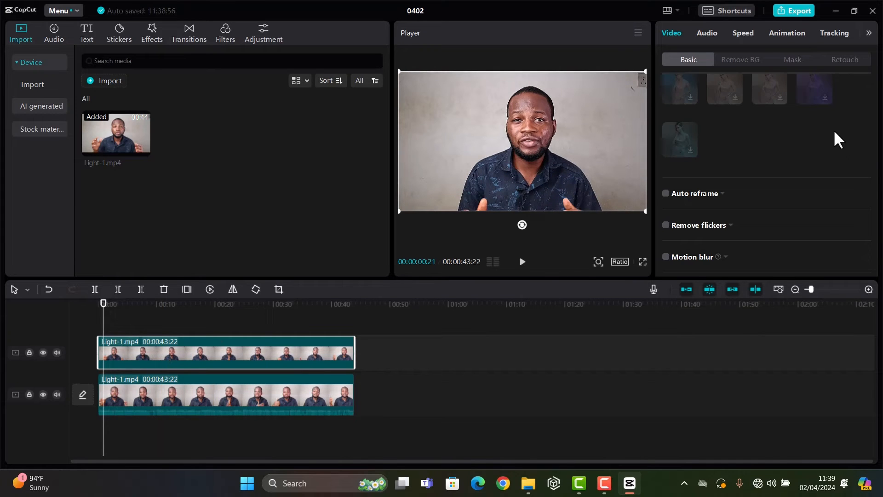
Remove the upper clip's background with Auto removal and scrub to 00:00:03:19 to check the cutout.
{"action": "scroll", "coordinate": [835, 143], "scroll_direction": "up", "scroll_amount": 1}
{"action": "left_click", "coordinate": [741, 58]}
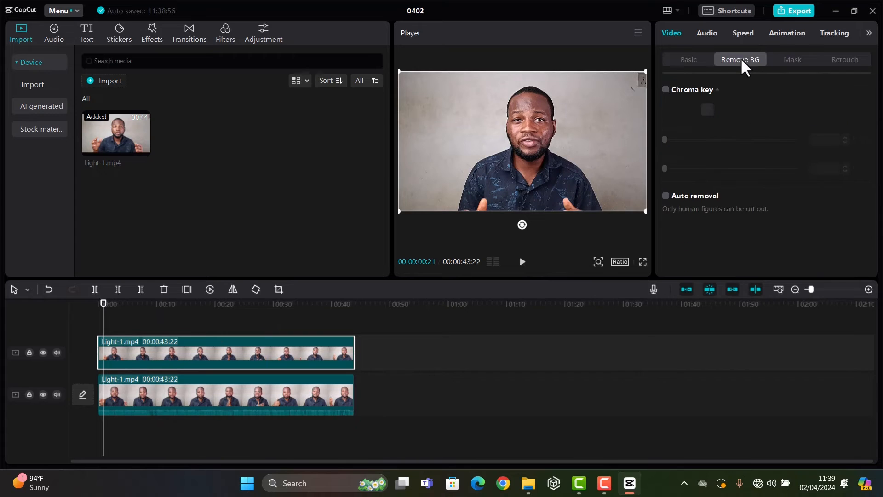
{"action": "left_click", "coordinate": [666, 196]}
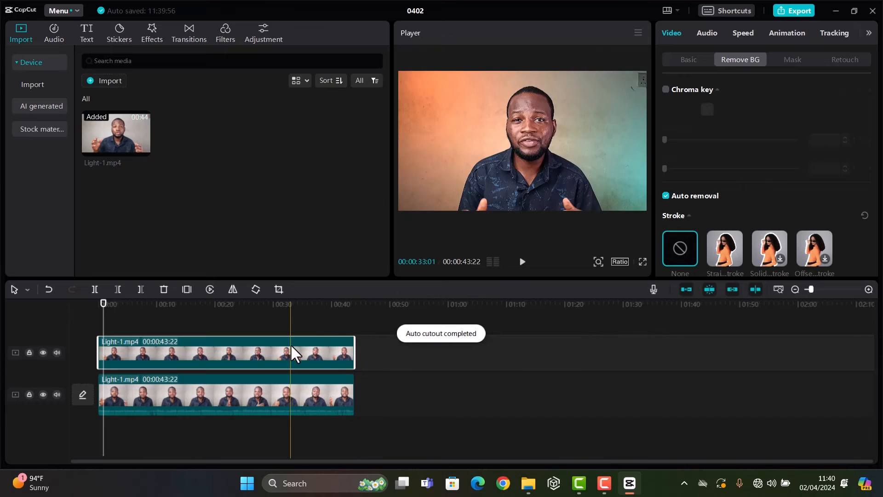
{"action": "mouse_move", "coordinate": [104, 301]}
{"action": "left_mouse_down"}
{"action": "mouse_move", "coordinate": [118, 316]}
{"action": "mouse_move", "coordinate": [286, 326]}
{"action": "mouse_move", "coordinate": [120, 321]}
{"action": "left_mouse_up"}
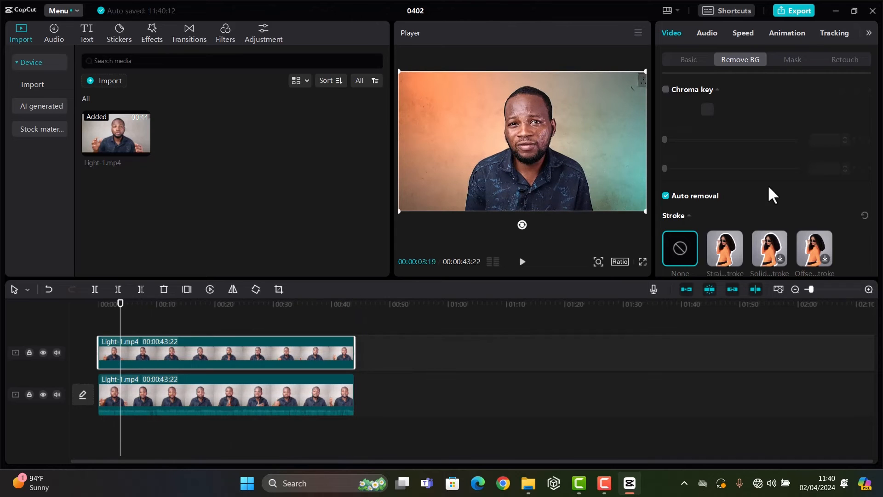
Enable Relight on the upper clip with the "Soft ... Face" facial preset and move its light to the right of the subject's face.
{"action": "scroll", "coordinate": [771, 193], "scroll_direction": "down", "scroll_amount": 2}
{"action": "left_click", "coordinate": [689, 60]}
{"action": "scroll", "coordinate": [877, 131], "scroll_direction": "down", "scroll_amount": 4}
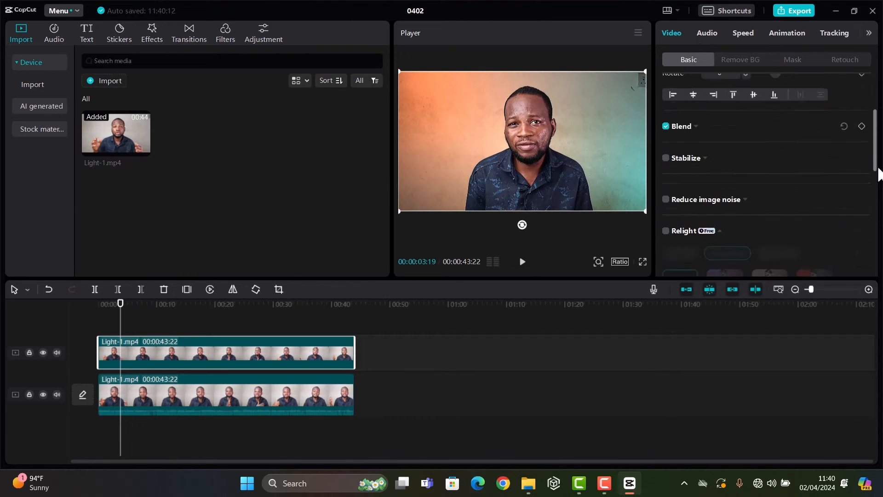
{"action": "left_click", "coordinate": [665, 160]}
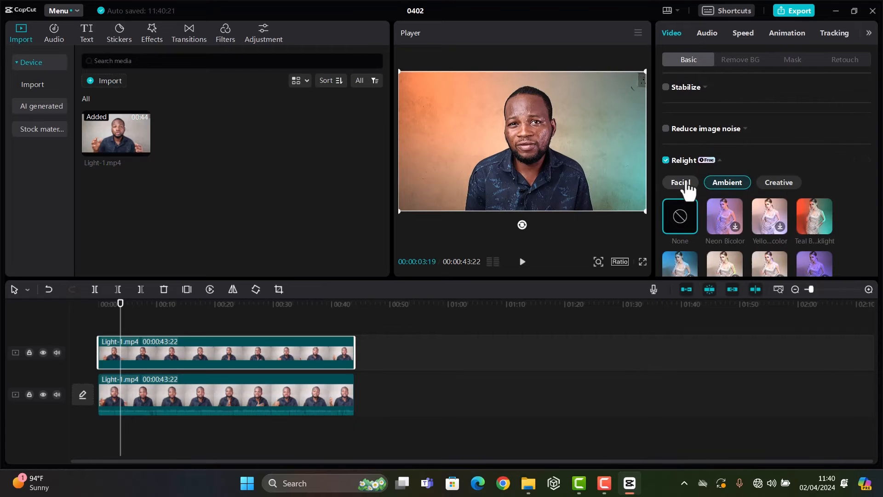
{"action": "left_click", "coordinate": [680, 183]}
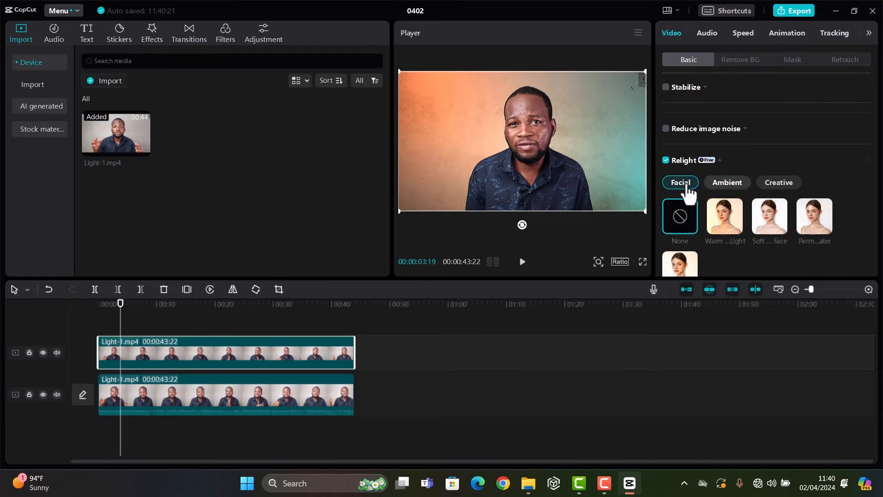
{"action": "left_click", "coordinate": [770, 219]}
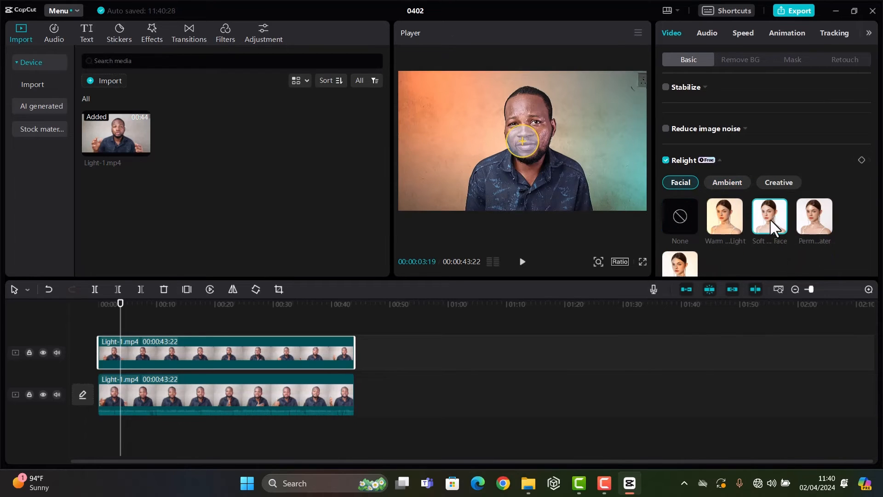
{"action": "left_click_drag", "start_coordinate": [527, 140], "coordinate": [596, 149]}
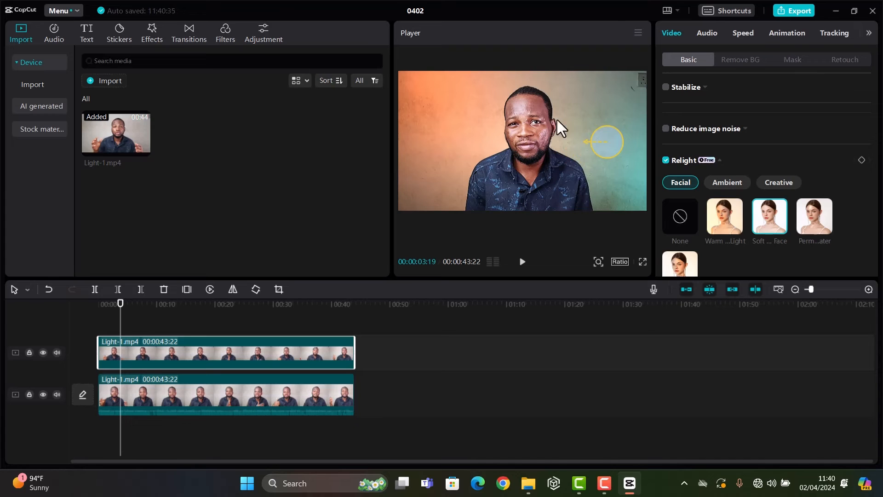
Keep Light 1's type as Directional and set its object to People.
{"action": "scroll", "coordinate": [764, 167], "scroll_direction": "down", "scroll_amount": 5}
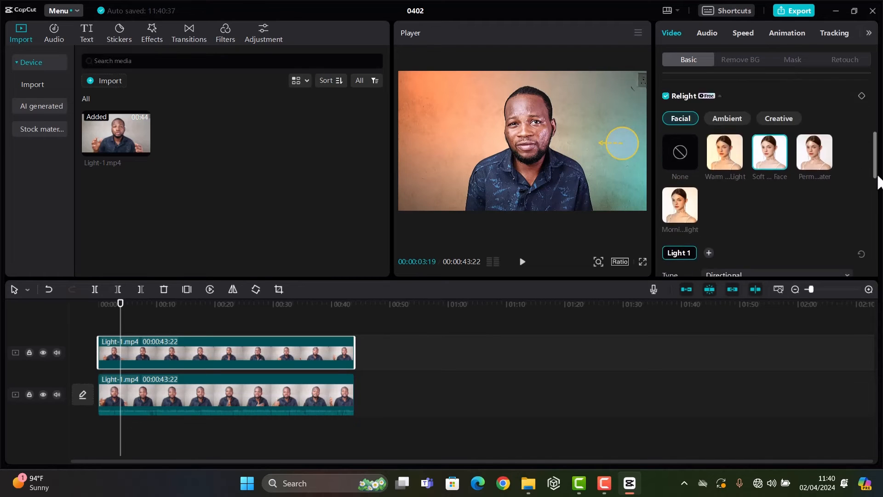
{"action": "left_click", "coordinate": [753, 156]}
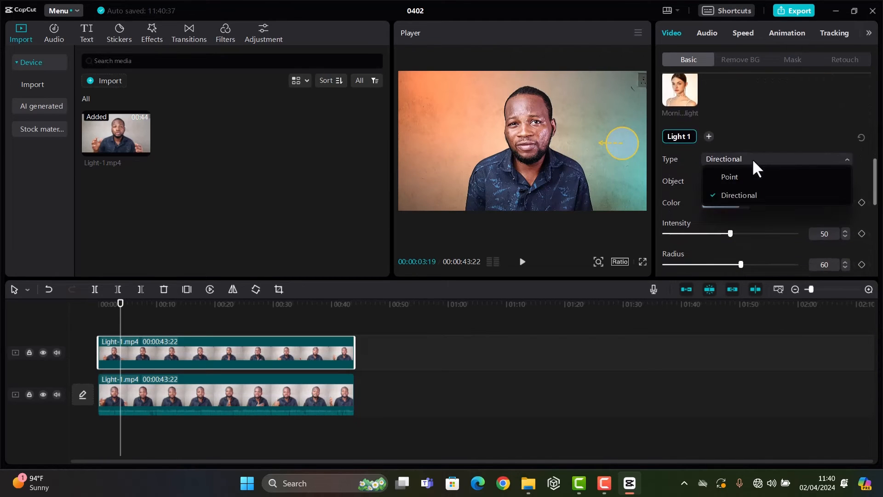
{"action": "left_click", "coordinate": [739, 191]}
{"action": "left_click", "coordinate": [721, 185]}
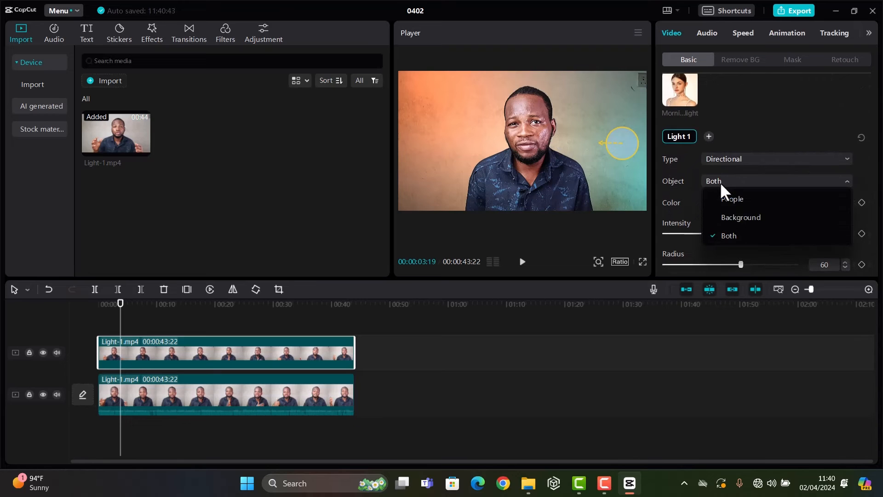
{"action": "left_click", "coordinate": [731, 201]}
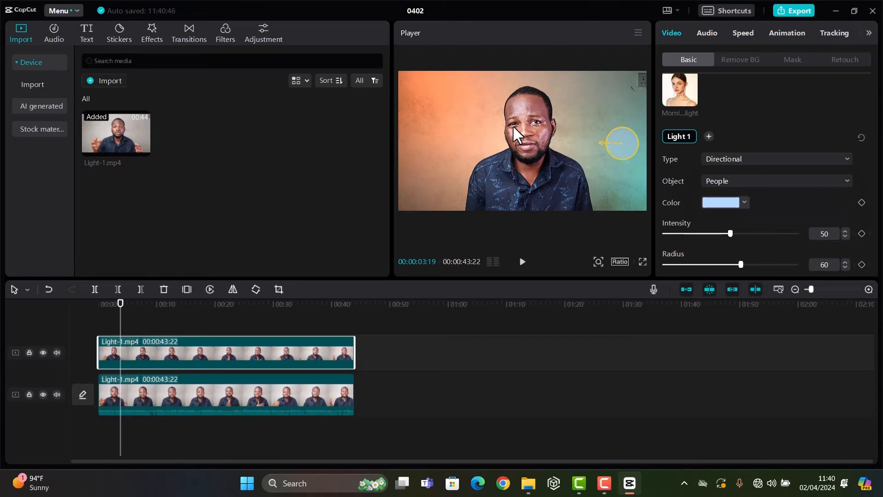
{"action": "scroll", "coordinate": [803, 218], "scroll_direction": "up", "scroll_amount": 1}
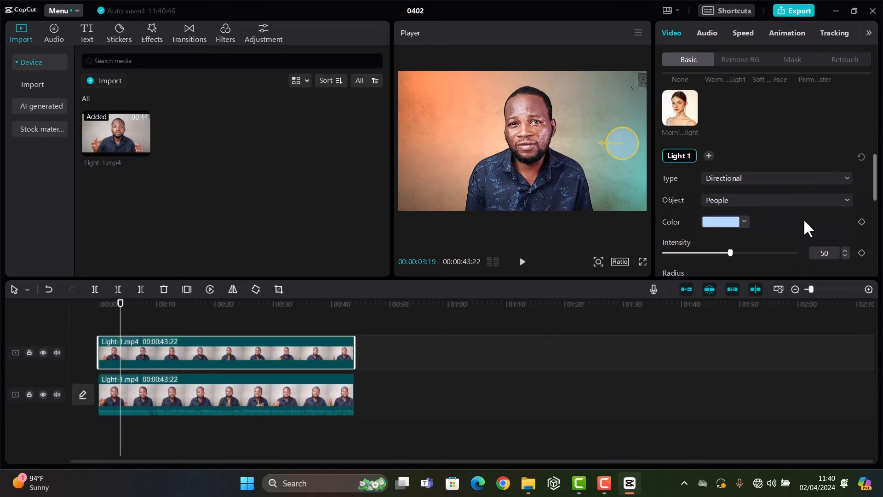
{"action": "left_click", "coordinate": [708, 154]}
{"action": "left_click_drag", "start_coordinate": [525, 136], "coordinate": [455, 134]}
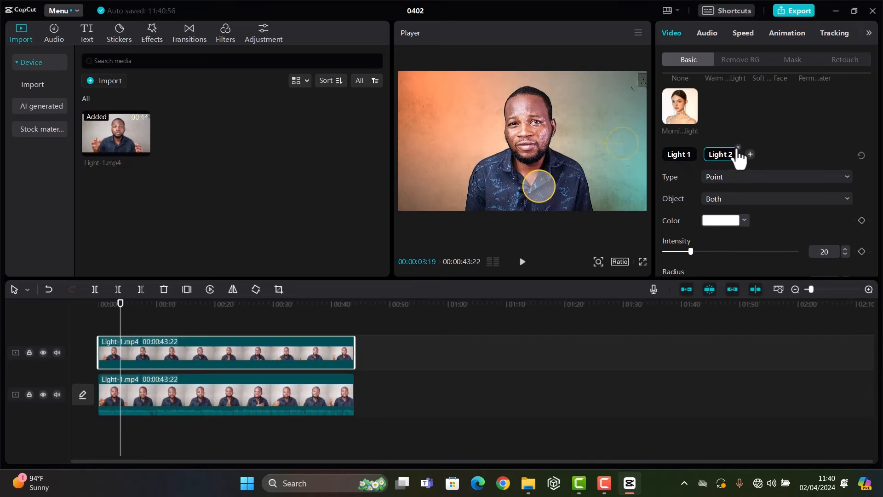
{"action": "left_click", "coordinate": [737, 147]}
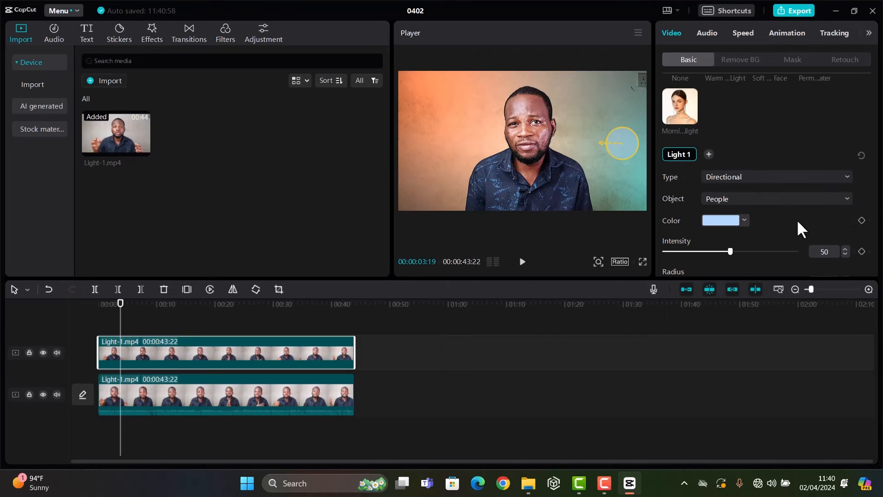
Sample the background's orange, CA7145, from the preview as the color of Light 1.
{"action": "scroll", "coordinate": [796, 219], "scroll_direction": "down", "scroll_amount": 2}
{"action": "left_click", "coordinate": [728, 170]}
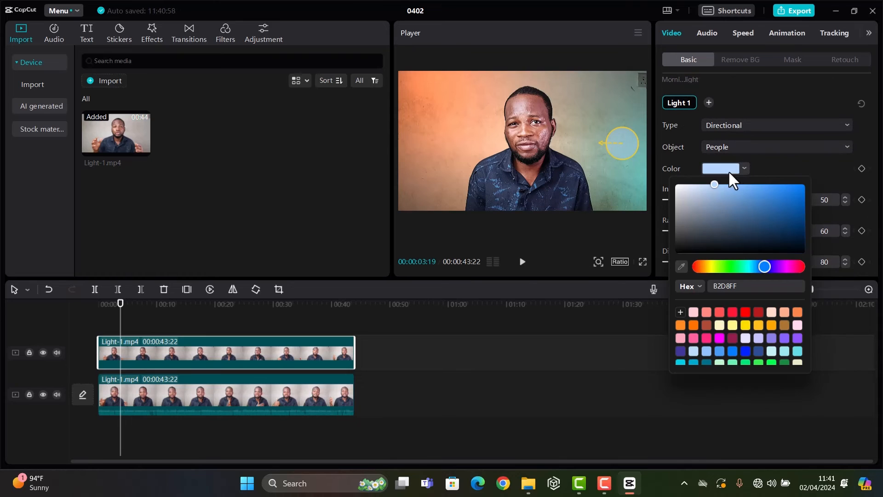
{"action": "left_click", "coordinate": [682, 269]}
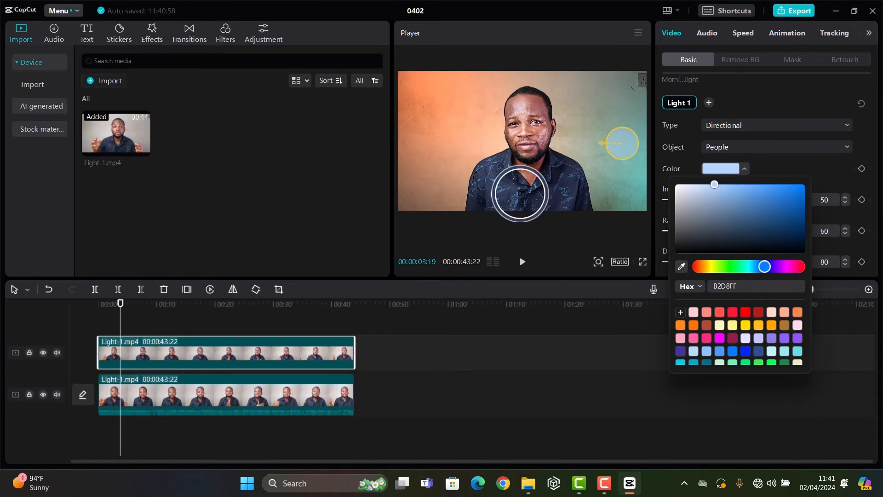
{"action": "left_click", "coordinate": [404, 94]}
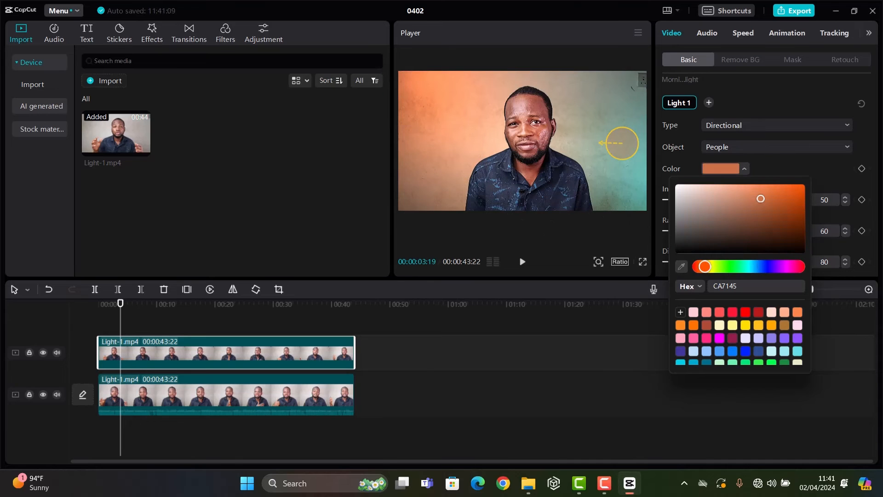
{"action": "left_click", "coordinate": [826, 173]}
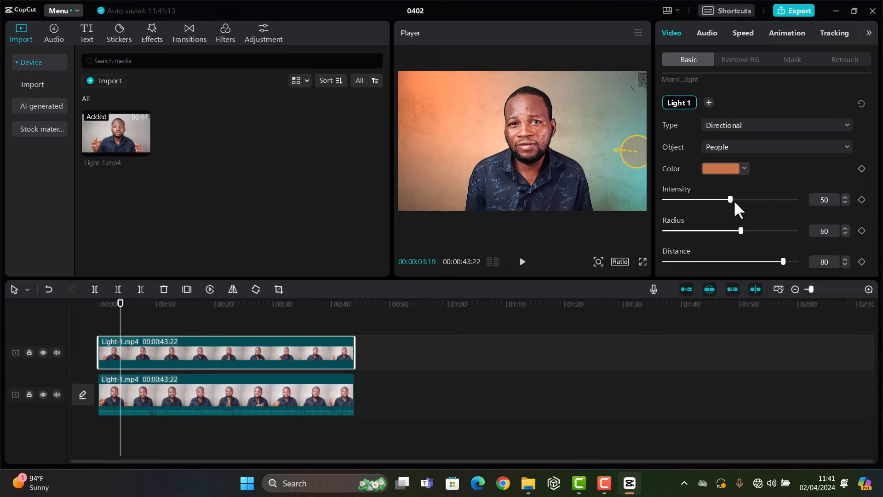
Raise Light 1's intensity to 100, set its distance to -37, and move it slightly higher at the frame's right edge.
{"action": "left_click_drag", "start_coordinate": [733, 200], "coordinate": [780, 209]}
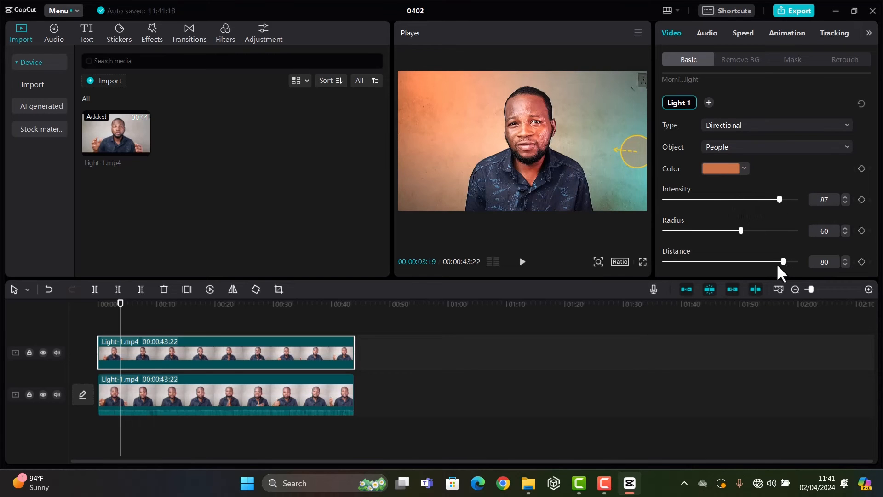
{"action": "left_click_drag", "start_coordinate": [781, 266], "coordinate": [718, 280]}
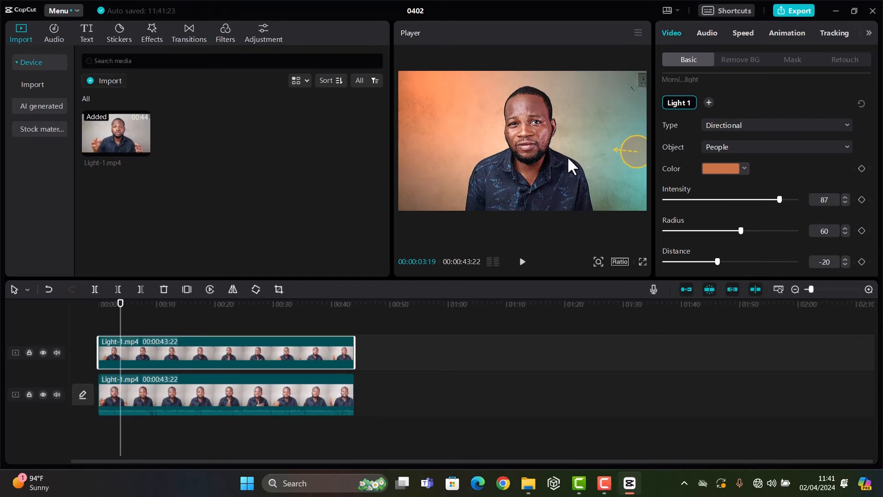
{"action": "left_click_drag", "start_coordinate": [632, 156], "coordinate": [631, 136]}
Change Light 1's color to purple 7F27F6 and set its distance to -15.
{"action": "left_click", "coordinate": [722, 168]}
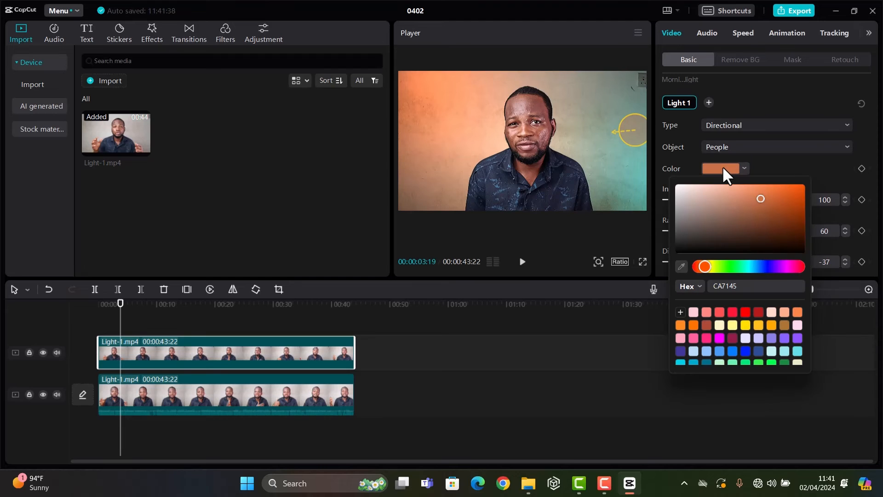
{"action": "left_click", "coordinate": [780, 266]}
{"action": "left_click", "coordinate": [784, 186]}
{"action": "left_click", "coordinate": [781, 267]}
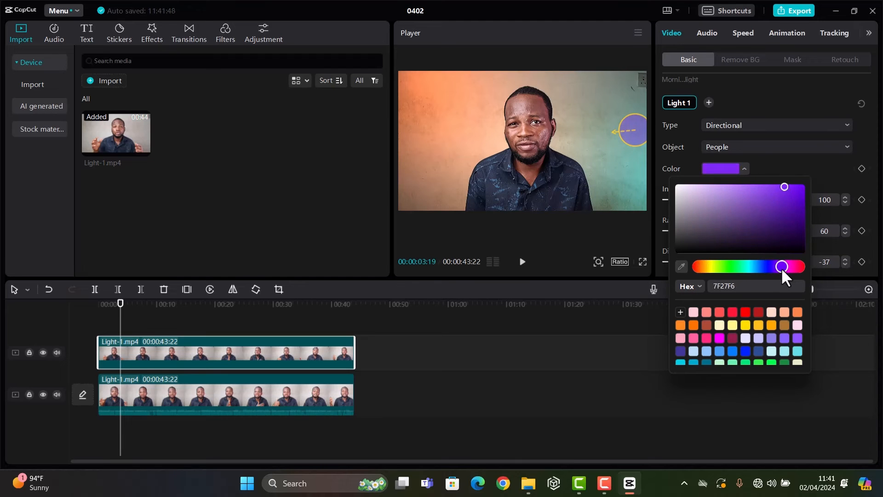
{"action": "mouse_move", "coordinate": [709, 263]}
{"action": "left_mouse_down"}
{"action": "mouse_move", "coordinate": [743, 267]}
{"action": "mouse_move", "coordinate": [724, 267]}
{"action": "left_mouse_up"}
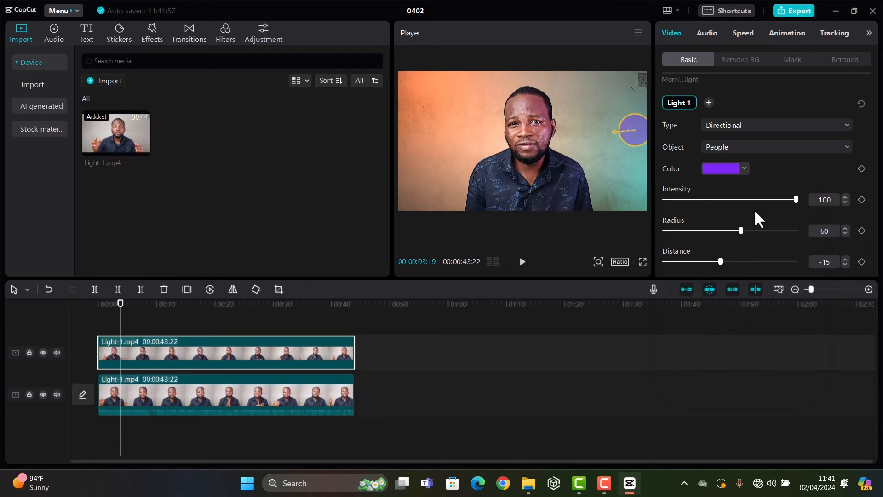
Play the video in full screen to check the purple light on the subject's face.
{"action": "left_click", "coordinate": [642, 262]}
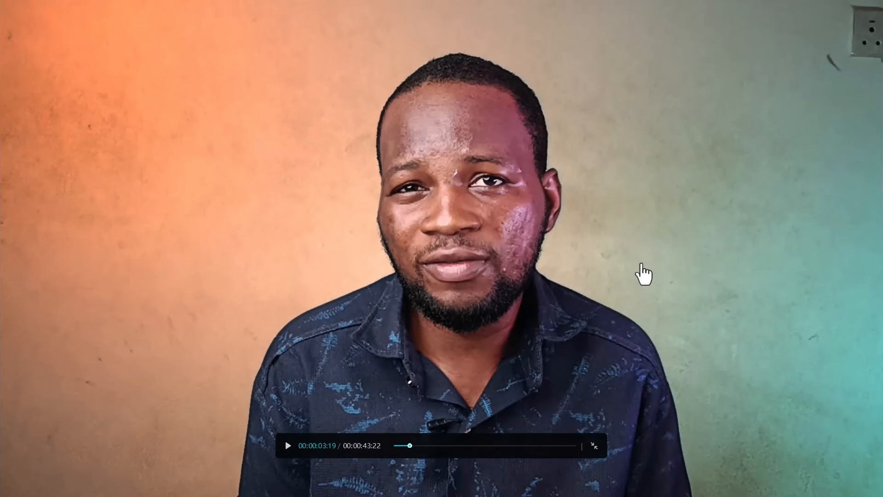
{"action": "key", "text": "space"}
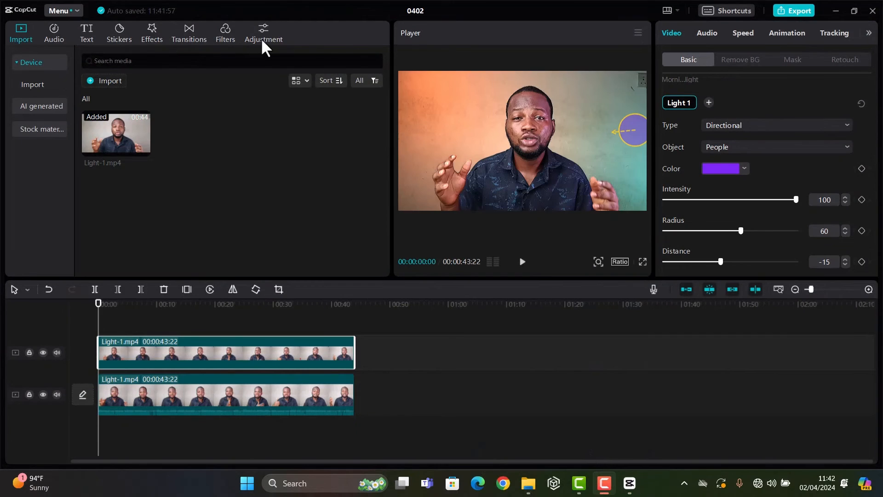
Add a custom adjustment layer at the start of the timeline and extend it to the end of the video clips.
{"action": "left_click", "coordinate": [262, 40]}
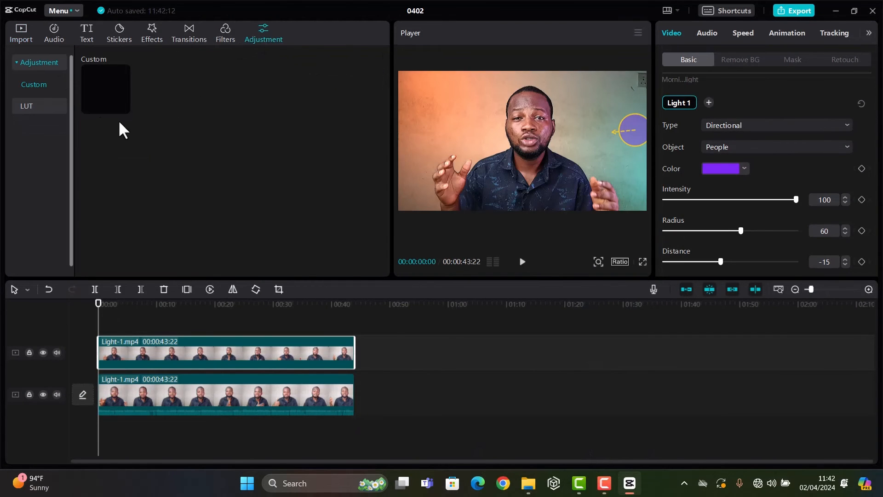
{"action": "left_click", "coordinate": [122, 106]}
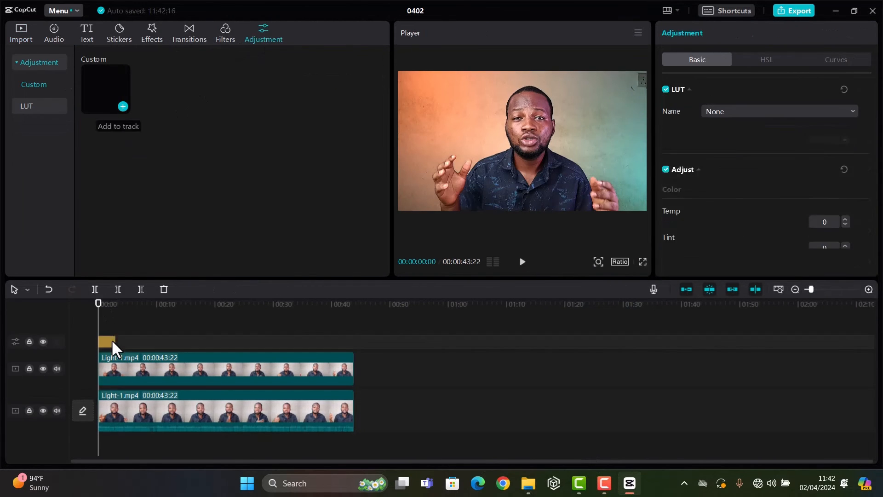
{"action": "left_click_drag", "start_coordinate": [116, 339], "coordinate": [355, 341]}
Set the adjustment layer's temperature to -3, tint to 5 and saturation to 10.
{"action": "scroll", "coordinate": [745, 184], "scroll_direction": "down", "scroll_amount": 2}
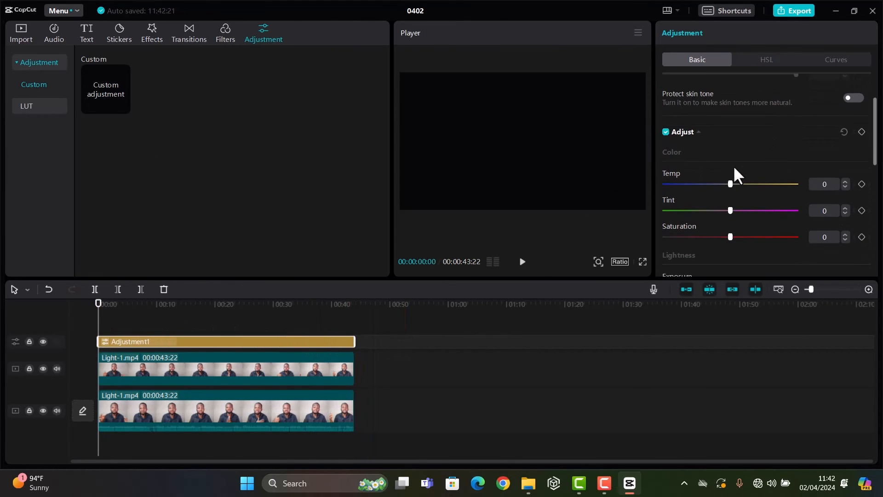
{"action": "left_click_drag", "start_coordinate": [726, 184], "coordinate": [727, 184]}
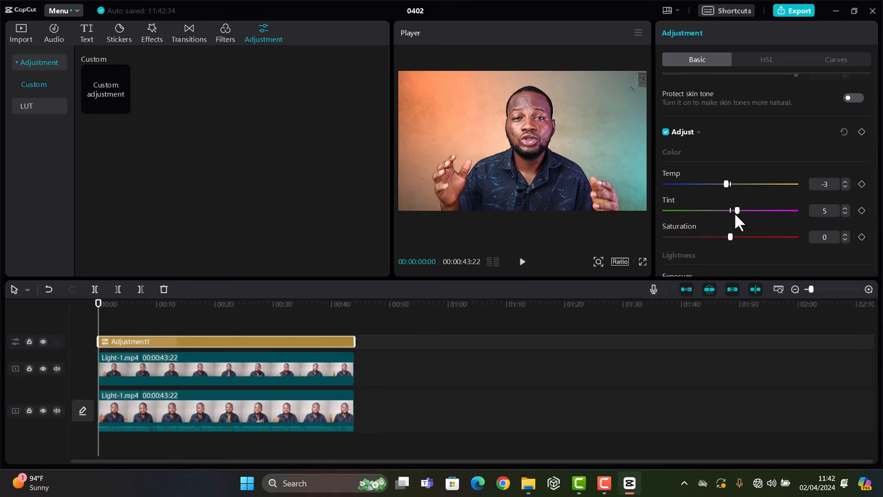
{"action": "left_click_drag", "start_coordinate": [739, 238], "coordinate": [744, 238]}
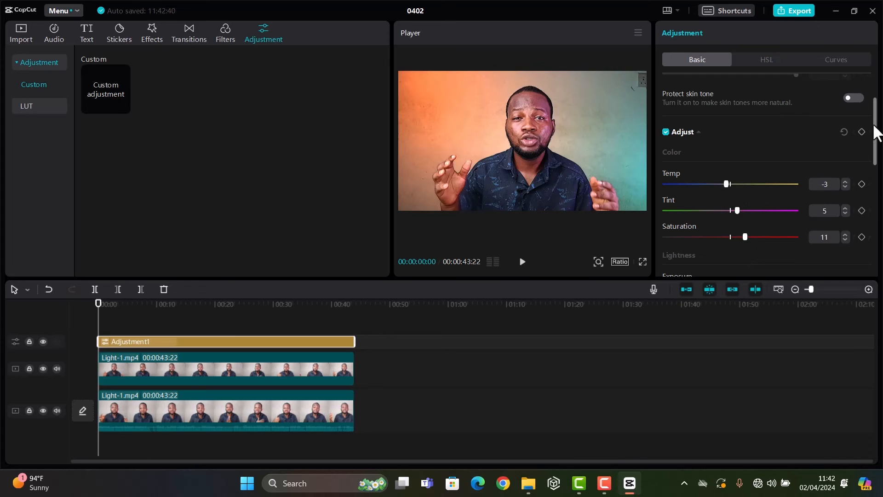
{"action": "scroll", "coordinate": [859, 146], "scroll_direction": "down", "scroll_amount": 2}
{"action": "left_click", "coordinate": [847, 164]}
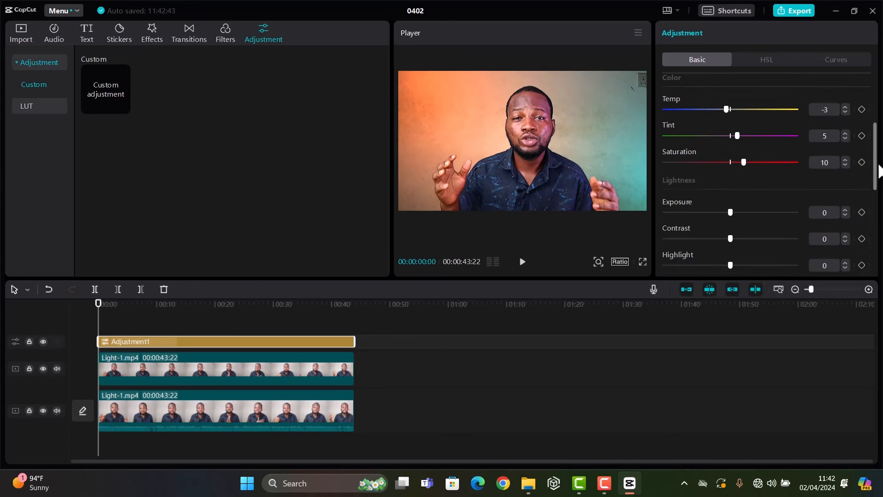
Set the adjustment layer's vignette to 7.
{"action": "left_click_drag", "start_coordinate": [876, 163], "coordinate": [876, 185]}
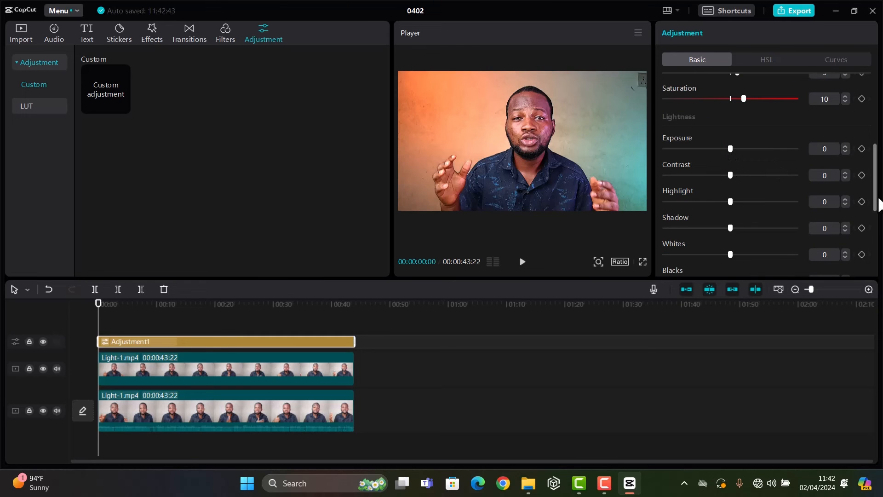
{"action": "left_click_drag", "start_coordinate": [878, 204], "coordinate": [875, 270]}
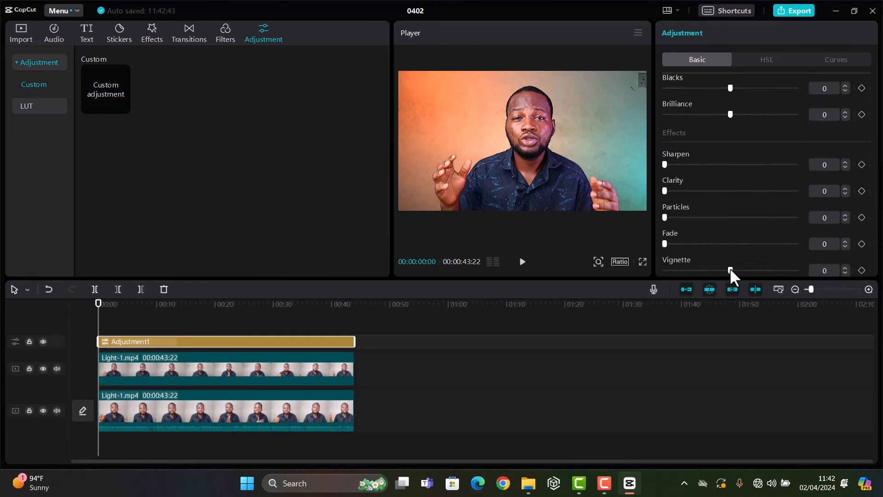
{"action": "left_click_drag", "start_coordinate": [730, 270], "coordinate": [735, 271]}
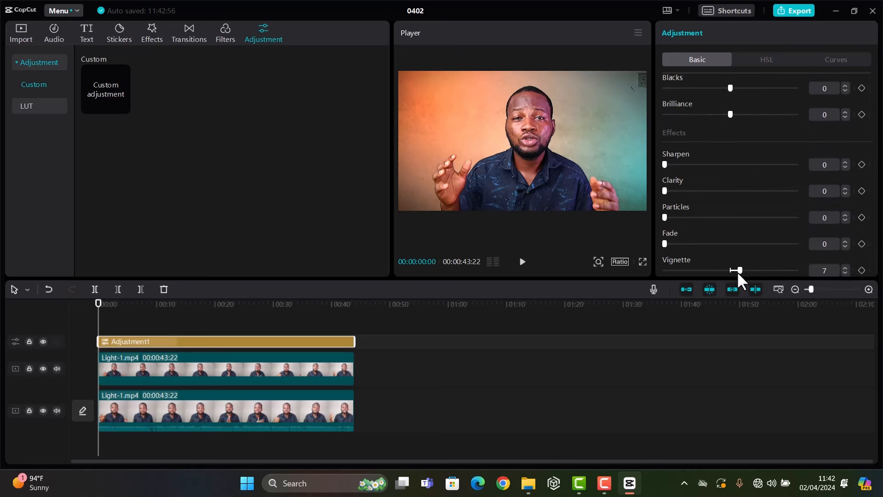
Play the color-adjusted video in full screen, return to the editor, and move the playhead back to the start.
{"action": "left_click", "coordinate": [642, 263]}
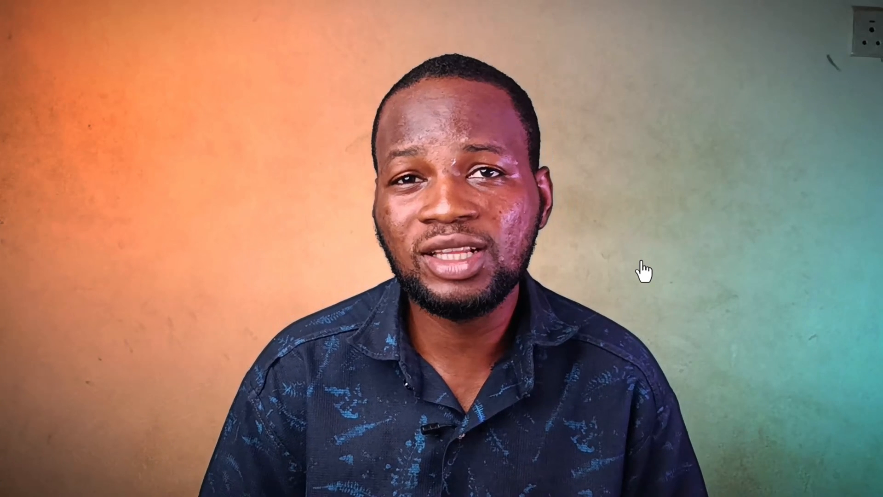
{"action": "key", "text": "space"}
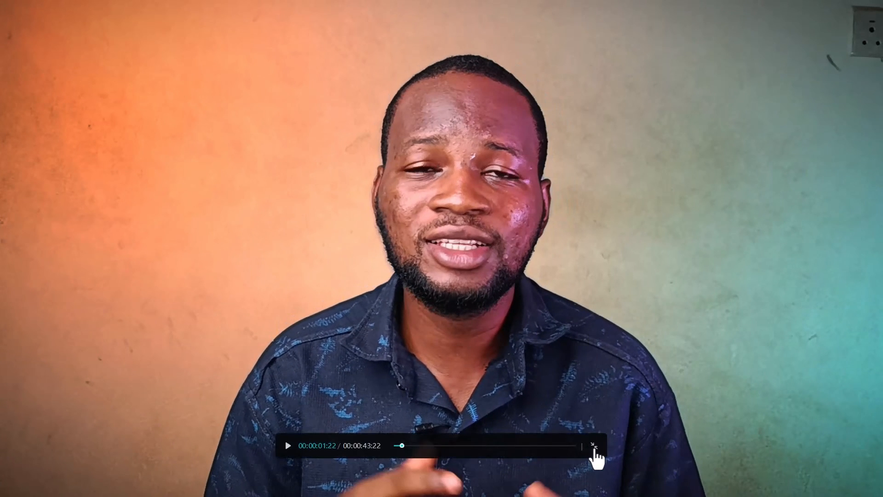
{"action": "left_click", "coordinate": [595, 448]}
{"action": "left_click_drag", "start_coordinate": [109, 315], "coordinate": [97, 315]}
Apply the Blur lens effect to the lower Light-1.mp4 clip and set its blur to 9.
{"action": "left_click", "coordinate": [156, 39]}
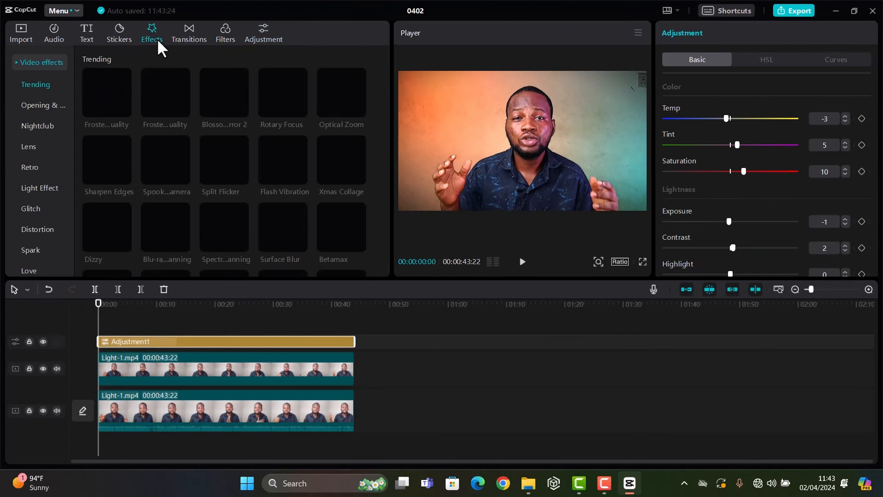
{"action": "left_click", "coordinate": [28, 147]}
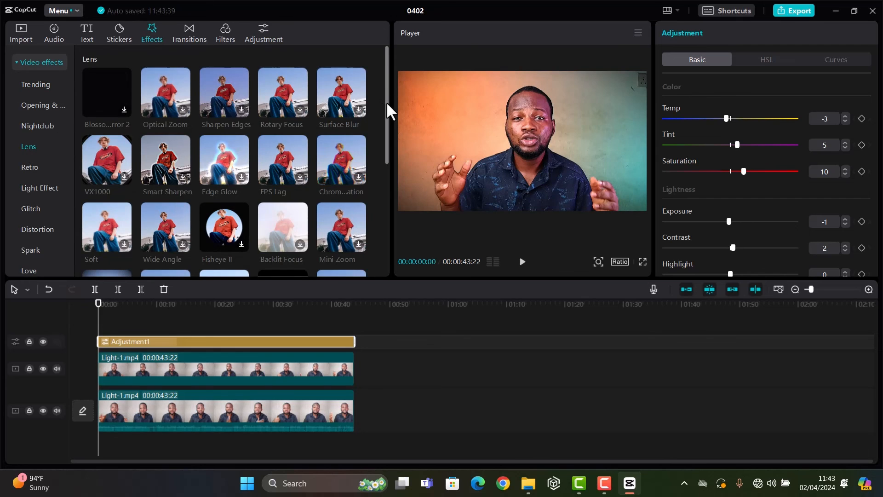
{"action": "left_click_drag", "start_coordinate": [385, 101], "coordinate": [386, 175]}
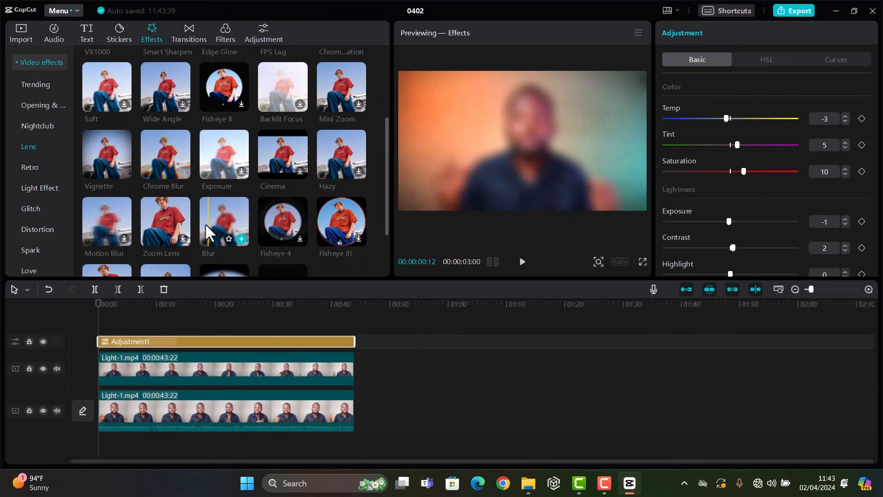
{"action": "left_click_drag", "start_coordinate": [205, 222], "coordinate": [156, 404]}
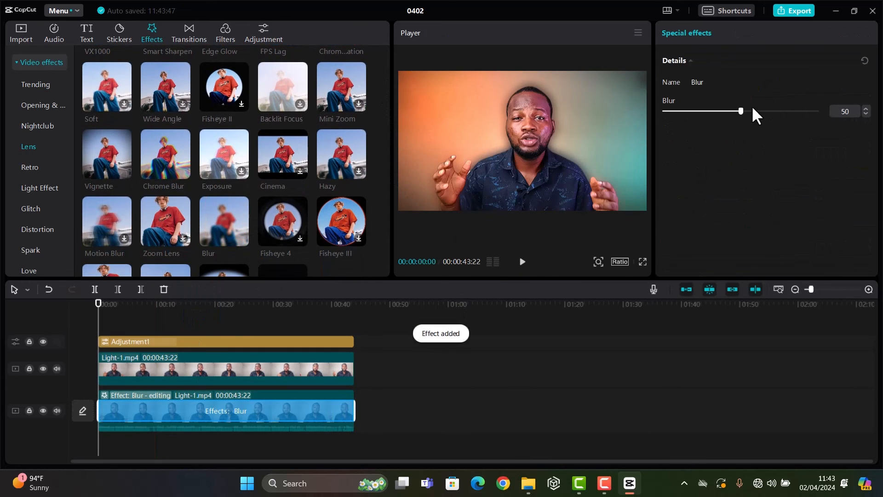
{"action": "left_click_drag", "start_coordinate": [741, 109], "coordinate": [669, 113]}
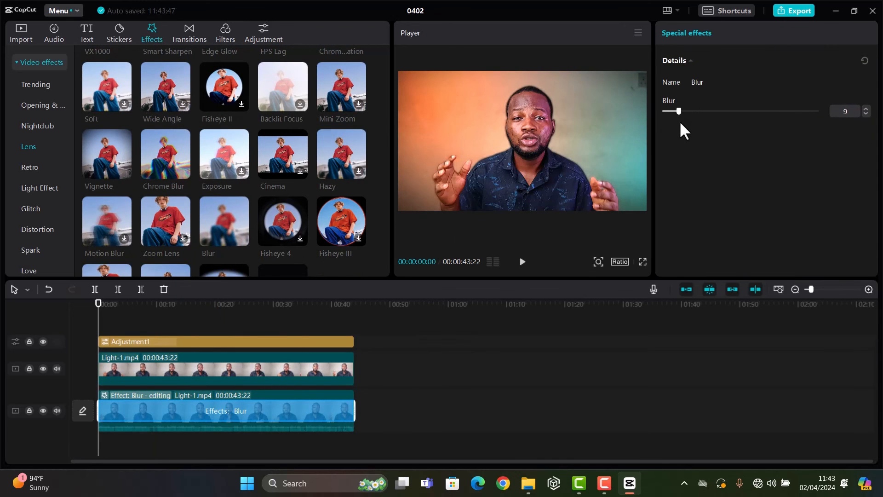